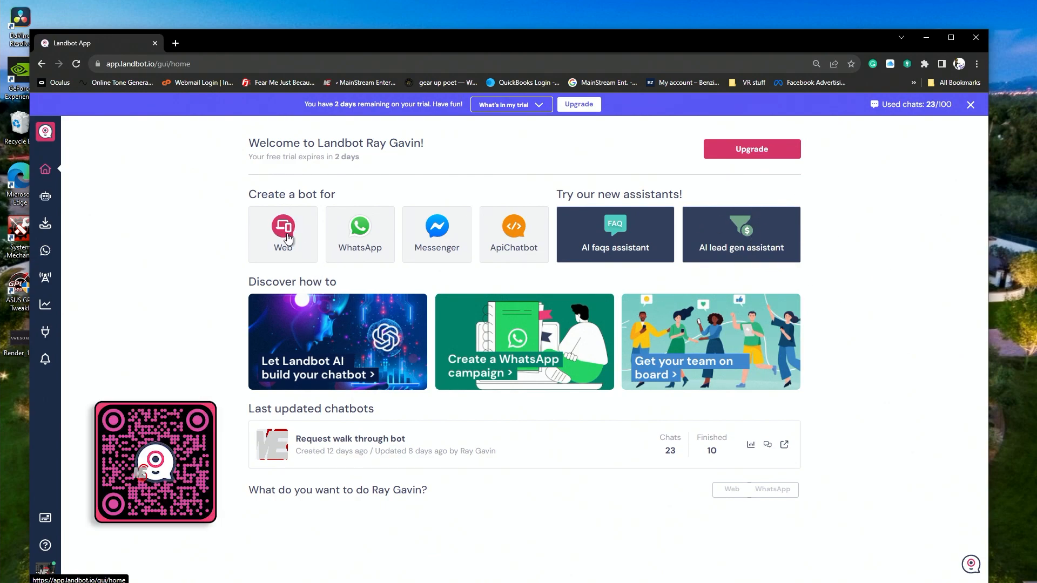
- Create a new web chatbot from scratch and add a Welcome message block after its starting point
left_click(287, 237)
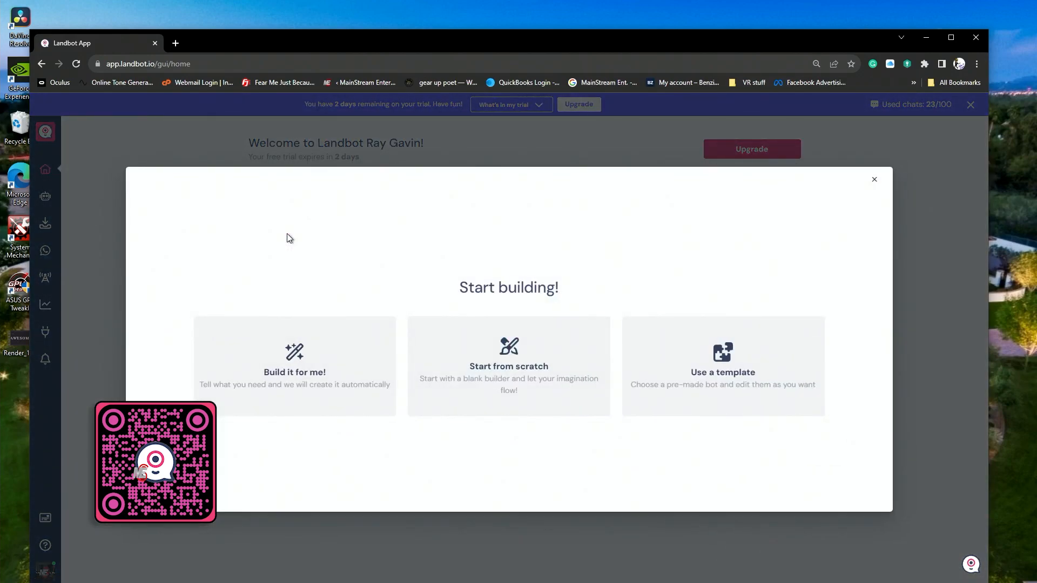
left_click(511, 361)
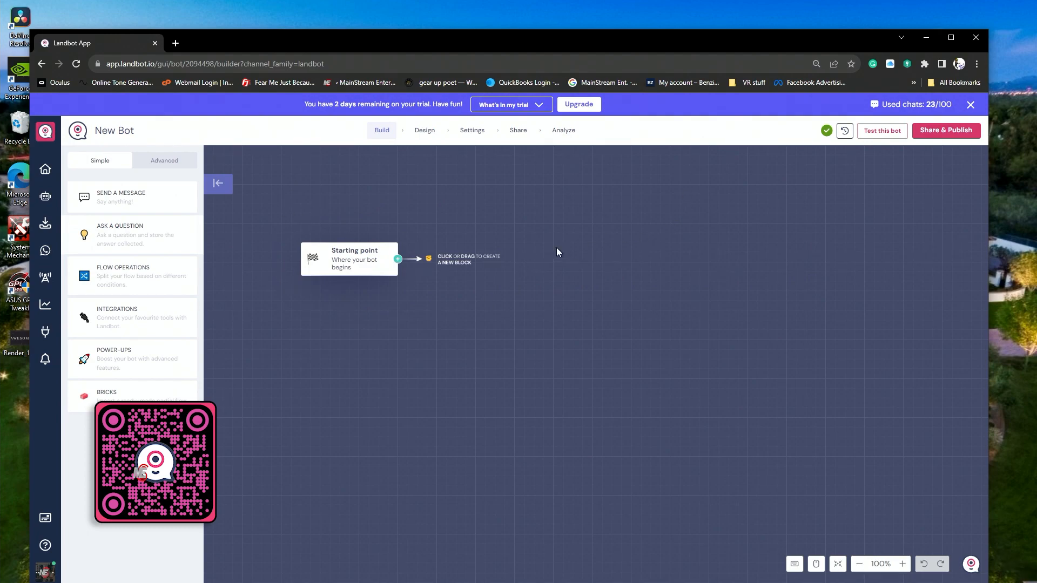
left_click(397, 260)
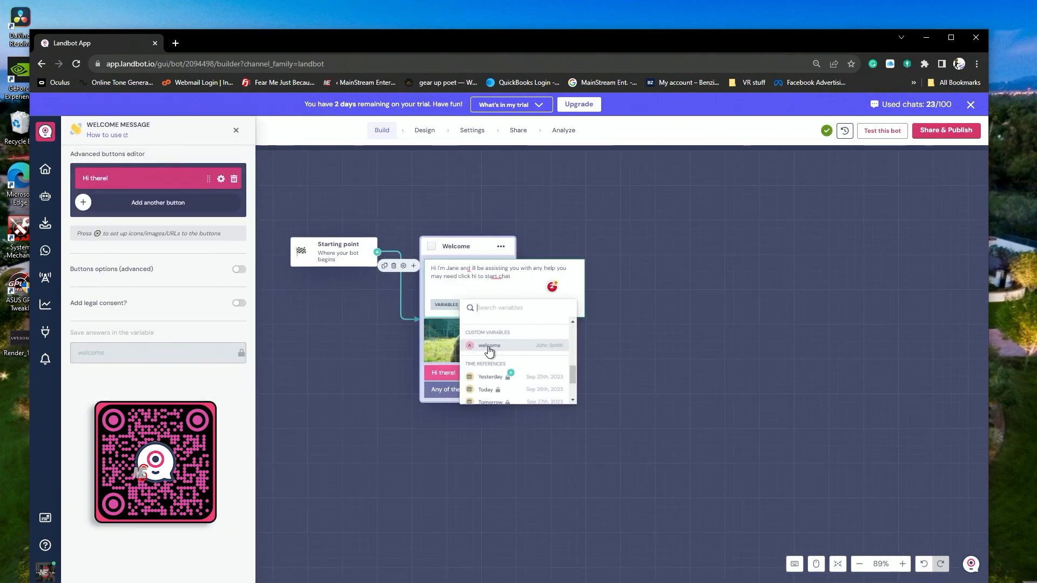
- Insert the welcome variable at the end of the welcome message and remove it again
left_click(494, 347)
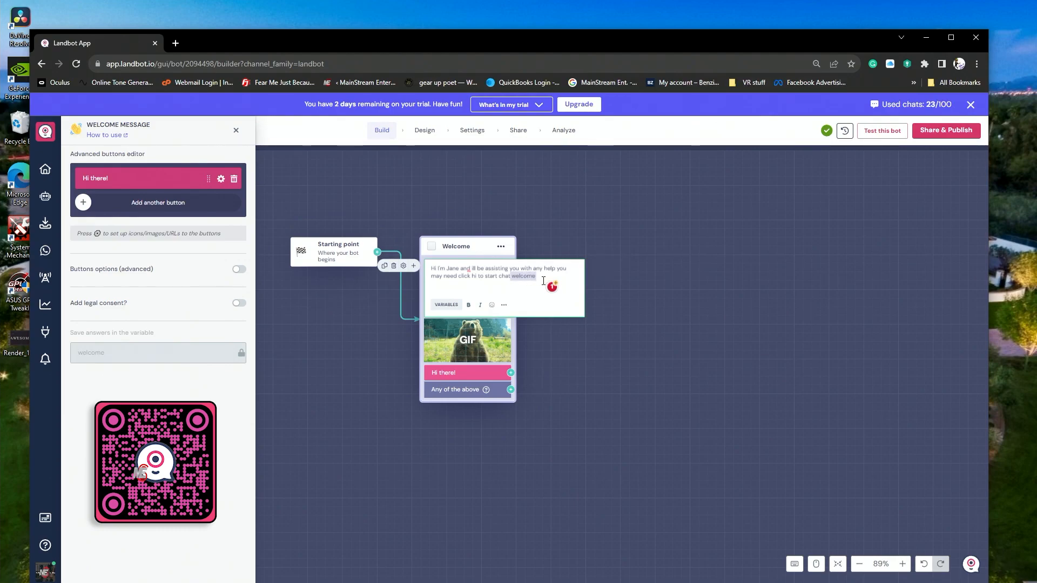
key("BackSpace")
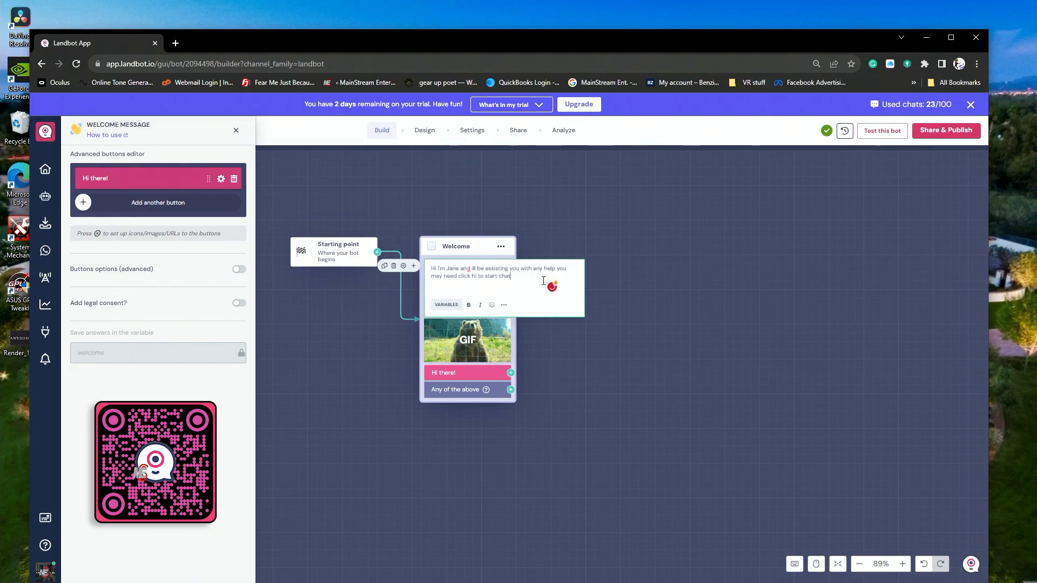
- Add an Ask for a name block to the "Hi there!" button, with answers saved in the name variable
left_click(510, 374)
left_click(571, 486)
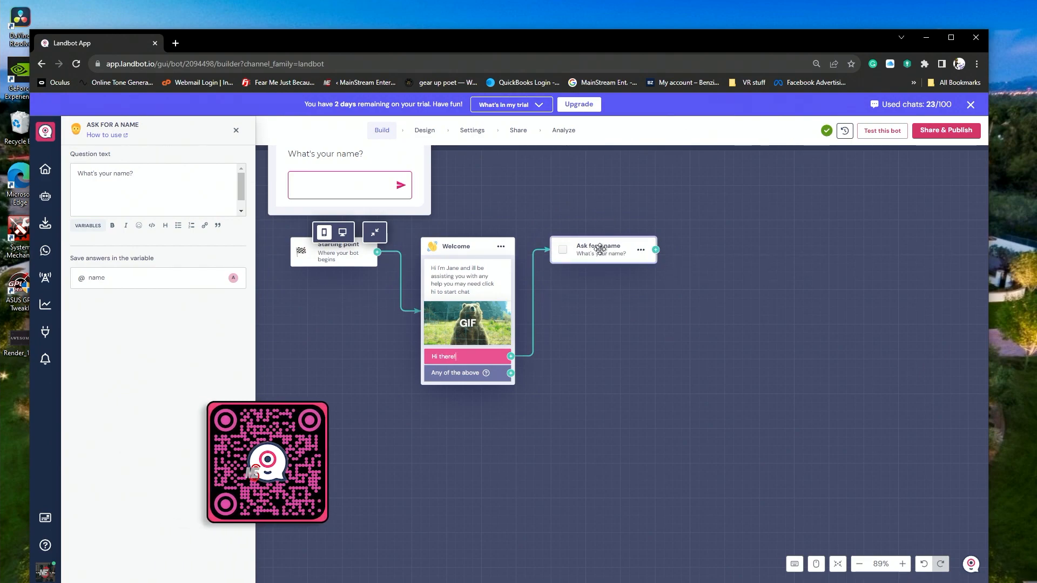
double_click(100, 281)
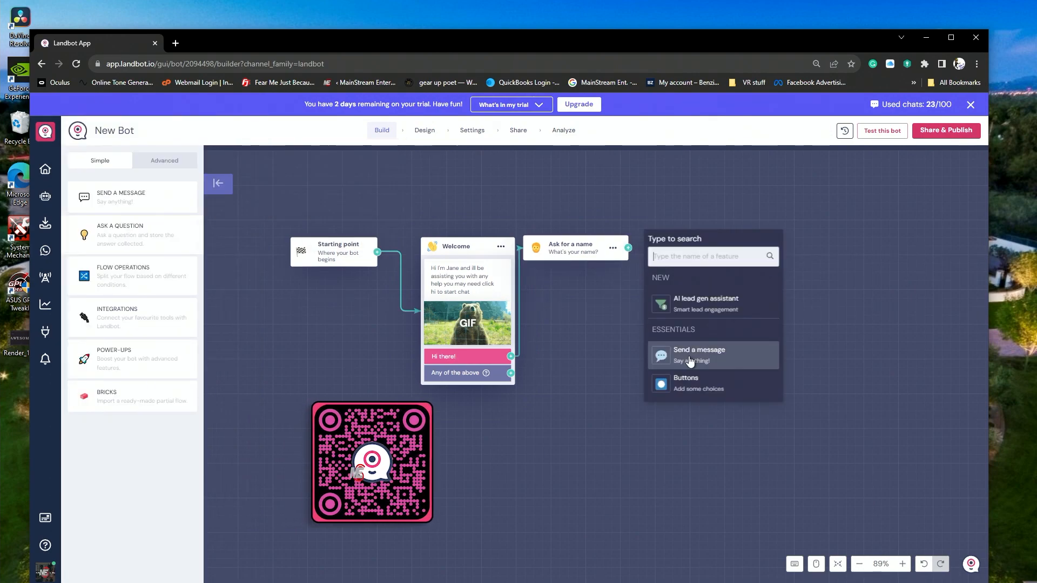
- Add a Send a message block after the name question and begin its text with "hi" and the Name variable
left_click(691, 360)
left_click(764, 265)
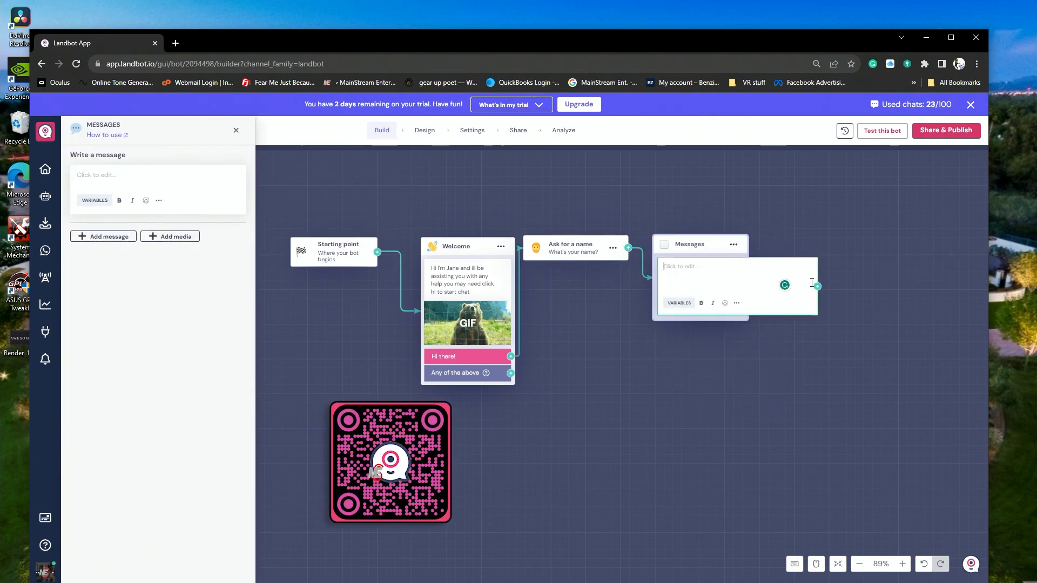
type("hi")
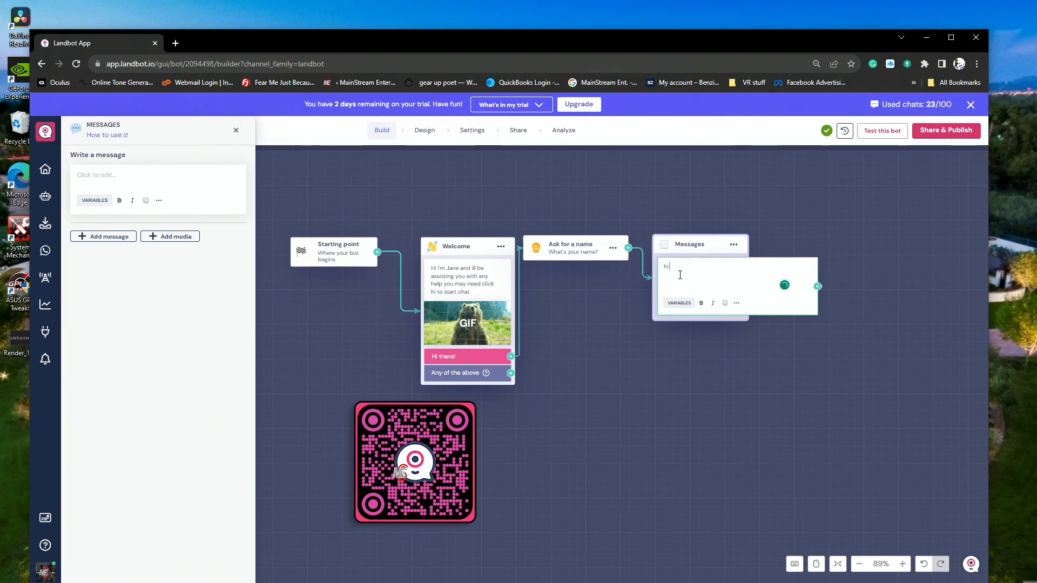
left_click(676, 304)
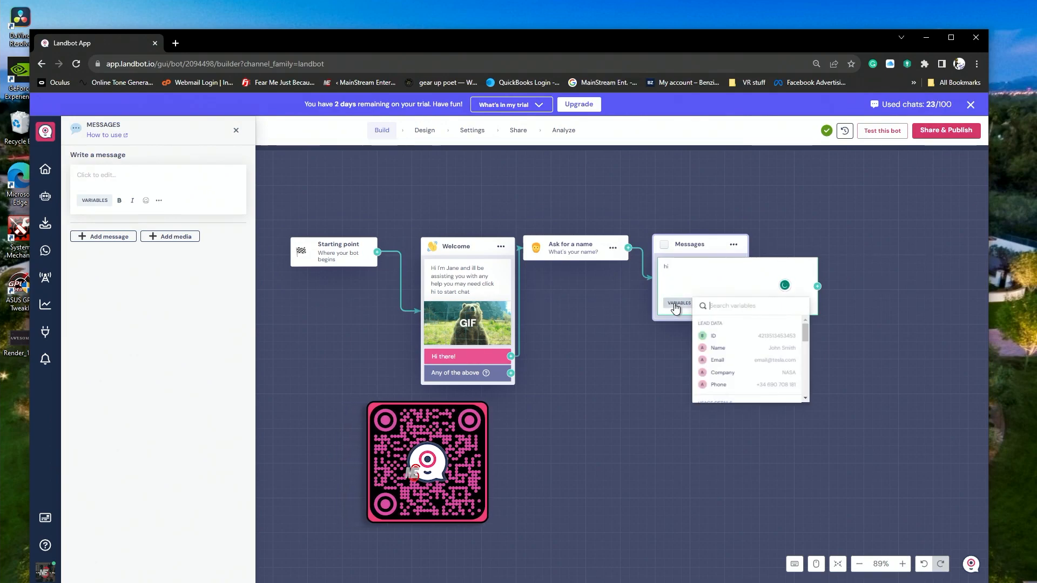
left_click(718, 349)
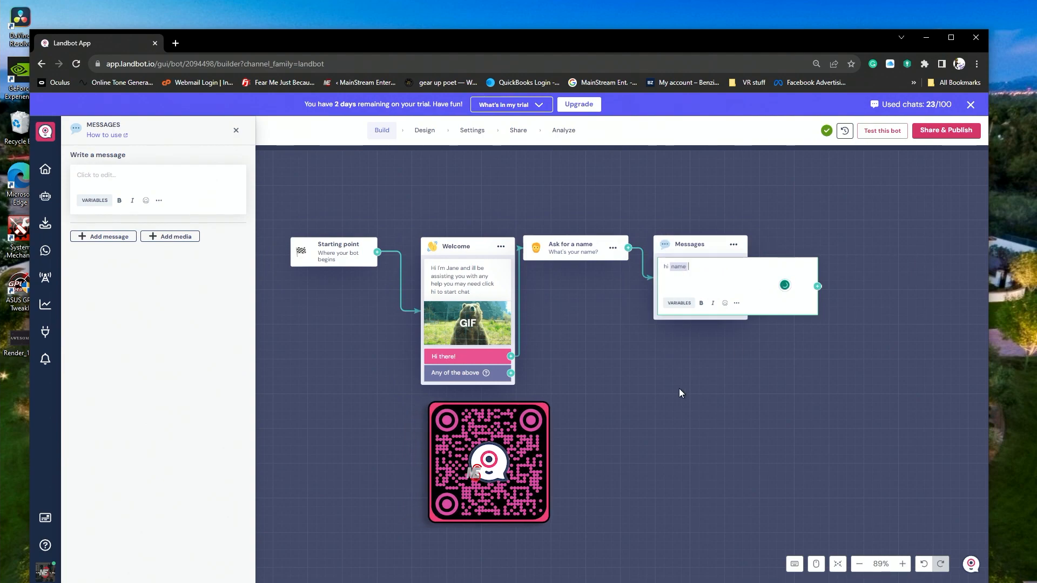
- Complete the message after the name variable with "good to meet you what can i do for you today?"
type("good")
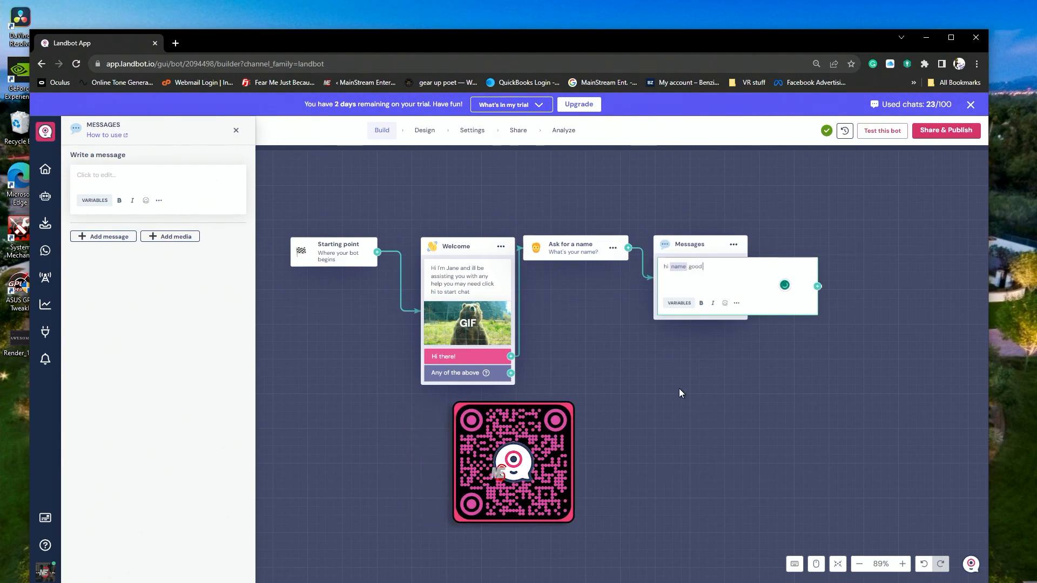
type(" to meet you ")
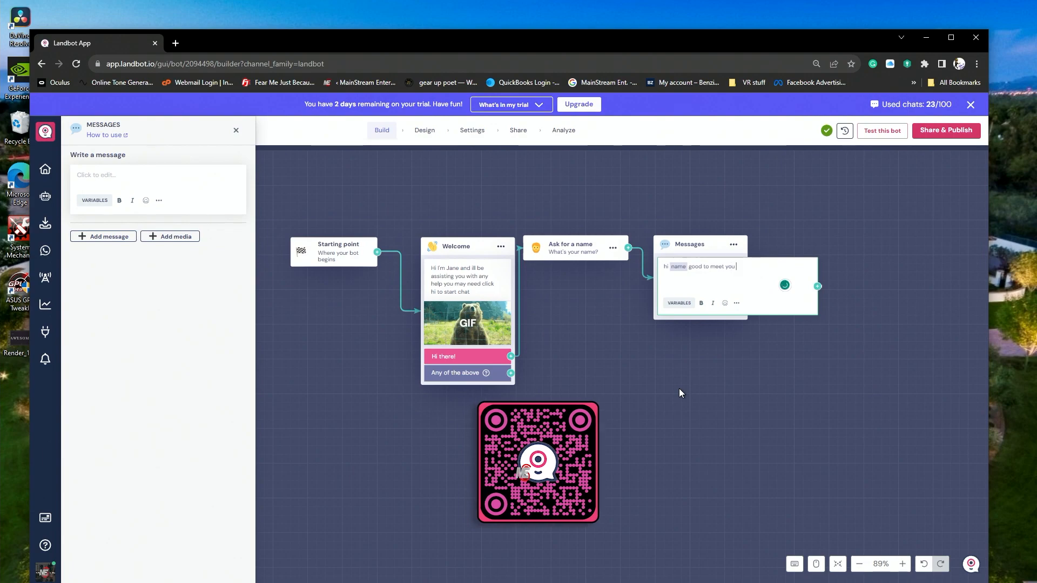
type("what can")
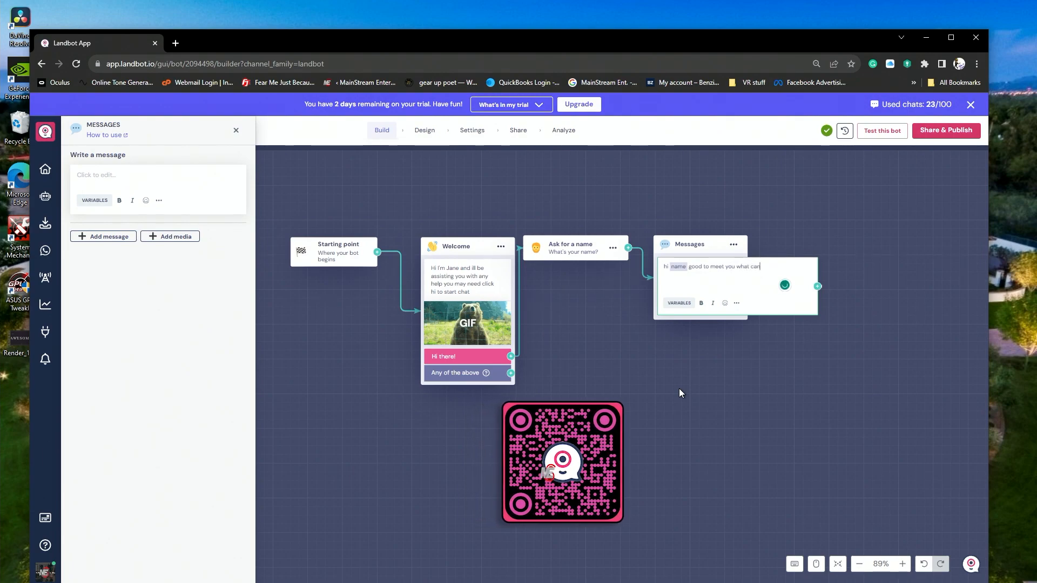
type(" i do")
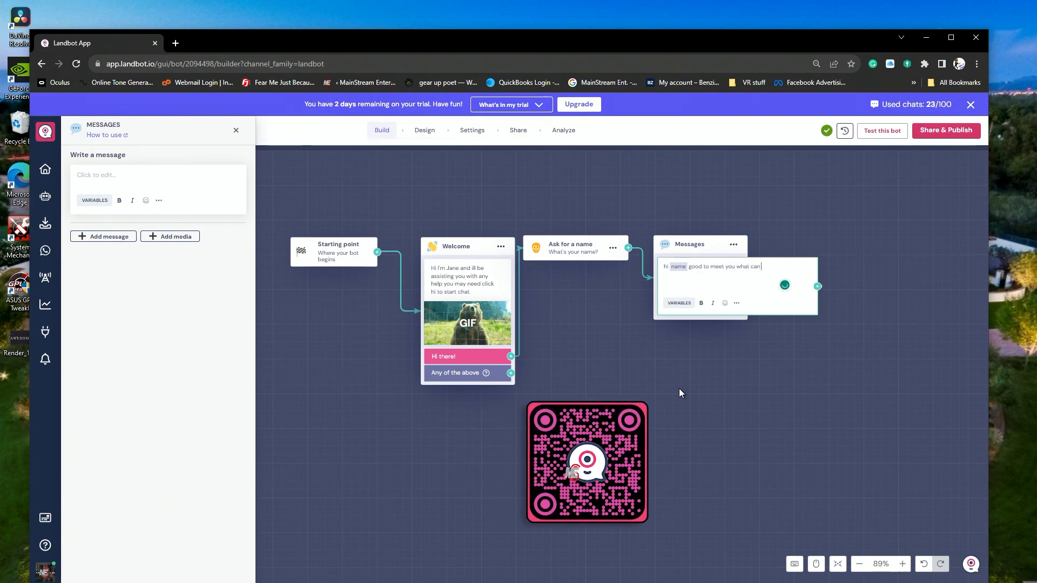
type(" for yuor")
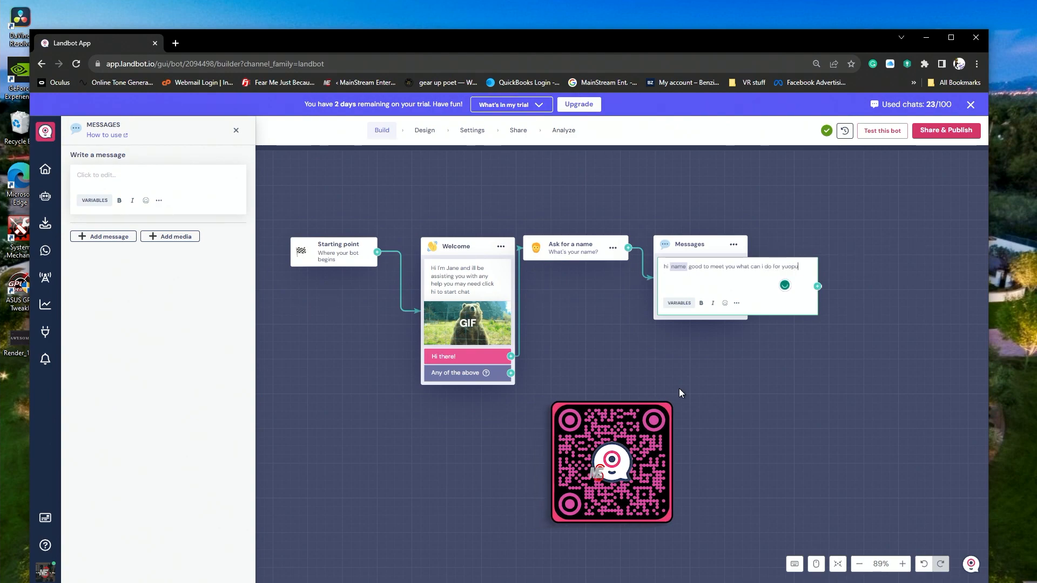
key("BackSpace")
key("BackSpace")
key("BackSpace")
type("ou today?")
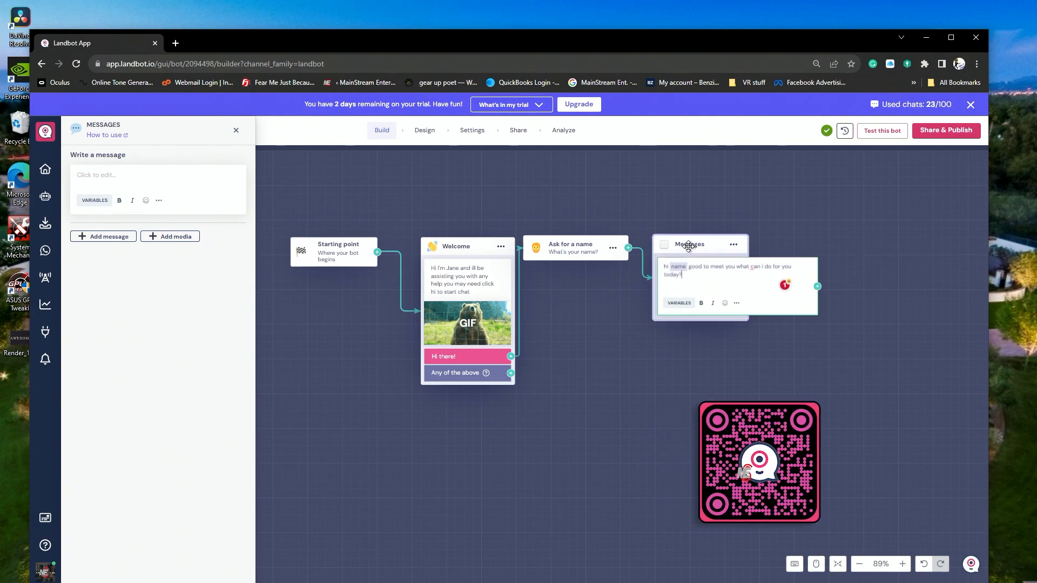
- Add an AI lead gen assistant block connected to the output of the message block
scroll(579, 289, "down", 3)
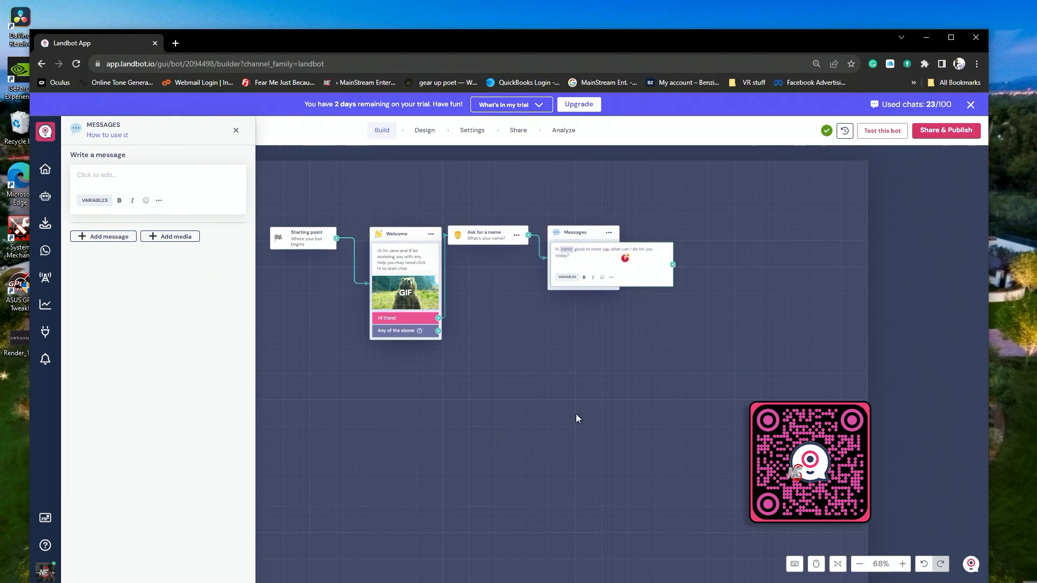
scroll(576, 414, "down", 1)
left_click_drag(619, 257, 633, 243)
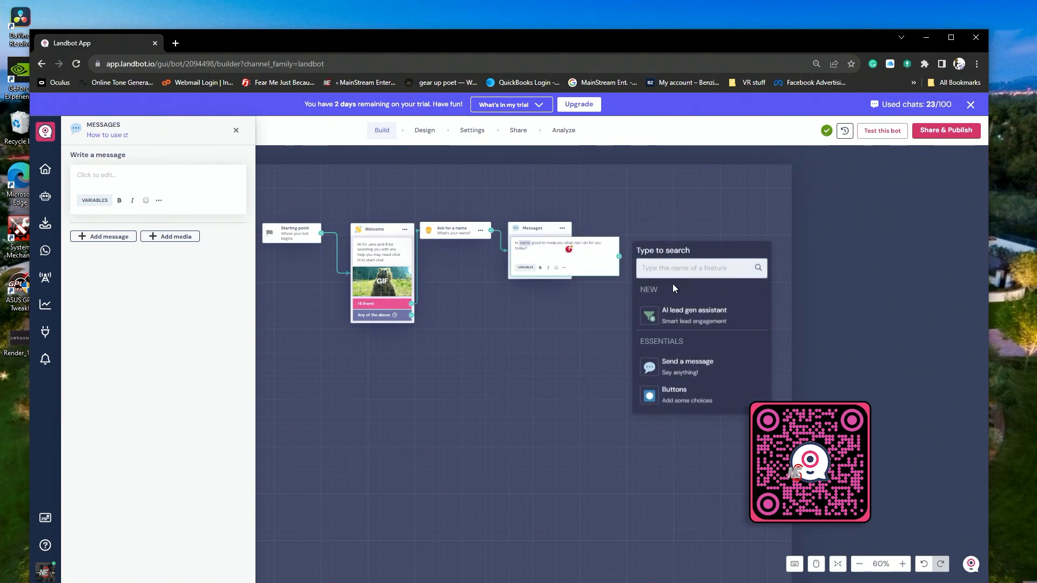
left_click(682, 321)
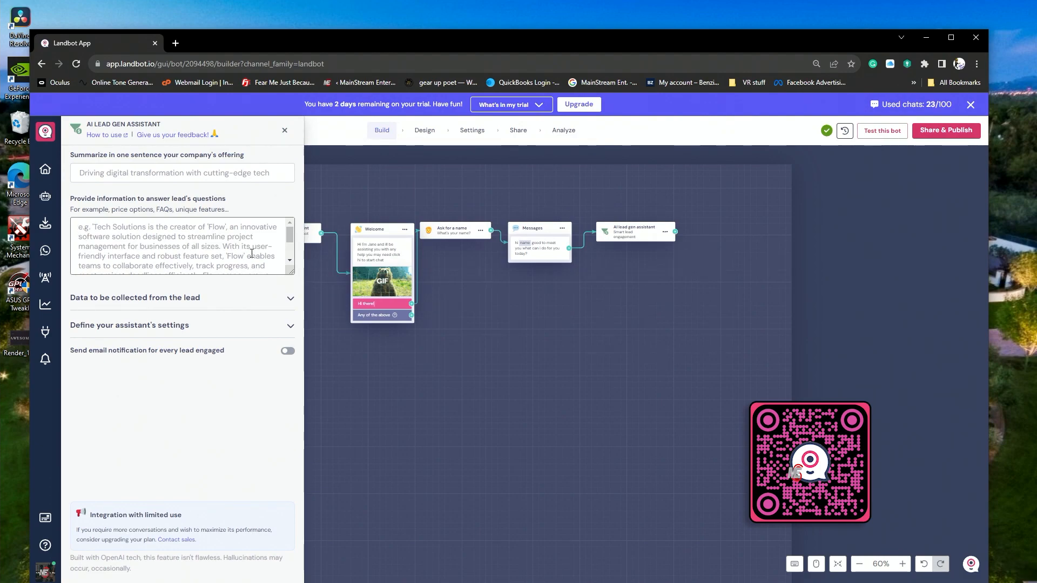
- Include Timing in the data that the lead gen assistant collects from the lead
scroll(252, 253, "down", 2)
left_click(287, 300)
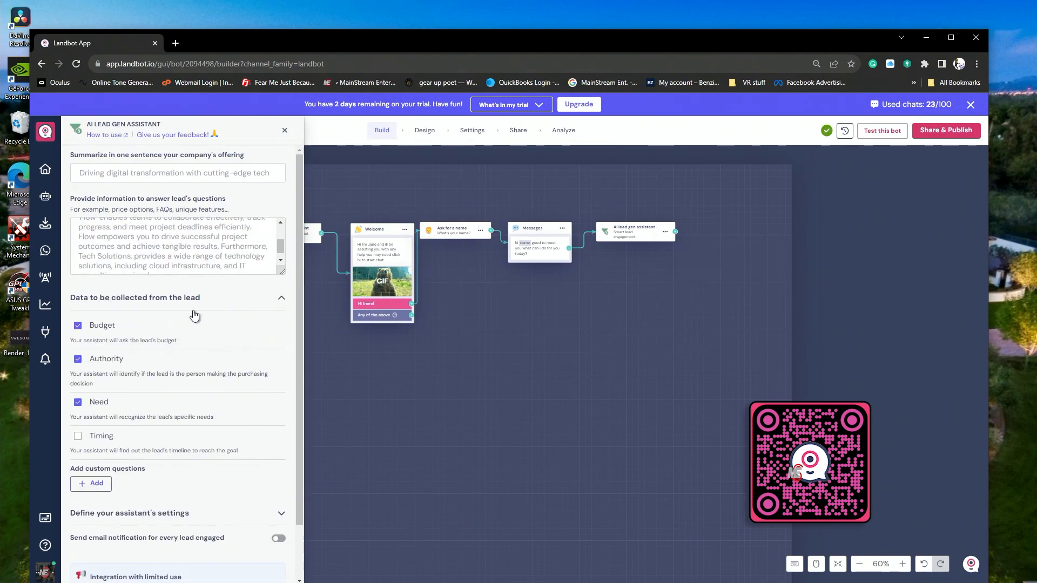
scroll(135, 319, "down", 1)
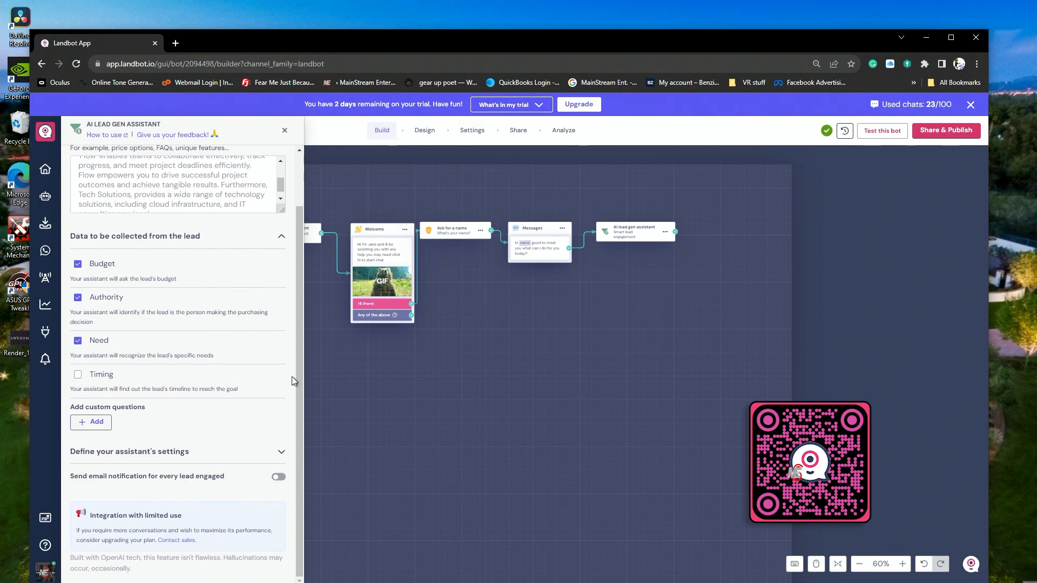
left_click(78, 375)
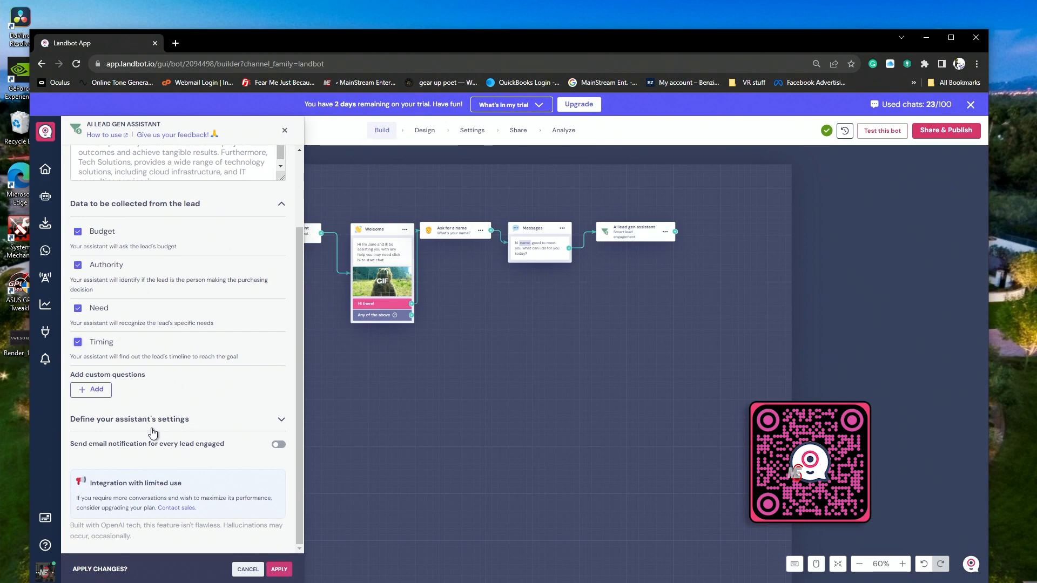
- Expand the assistant's settings and review the goodbye message options, keeping Automatic farewell
left_click(174, 427)
scroll(176, 408, "down", 2)
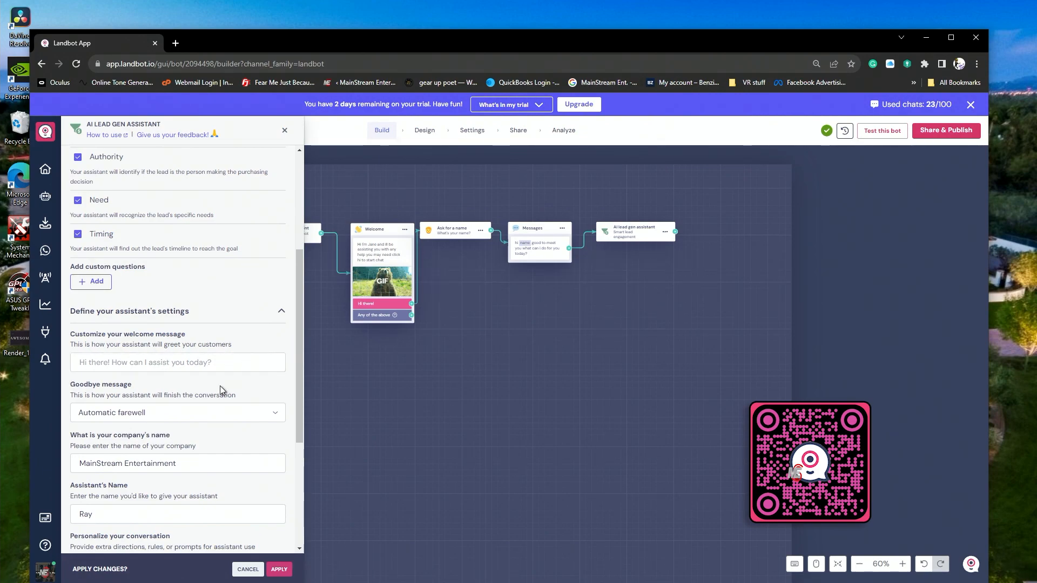
scroll(254, 345, "down", 2)
left_click(271, 307)
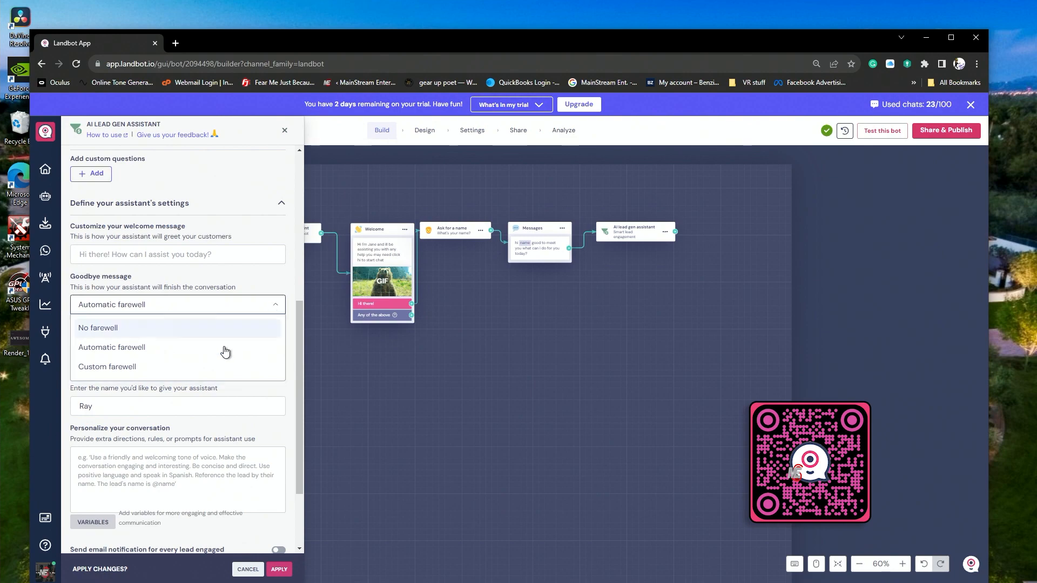
left_click(278, 302)
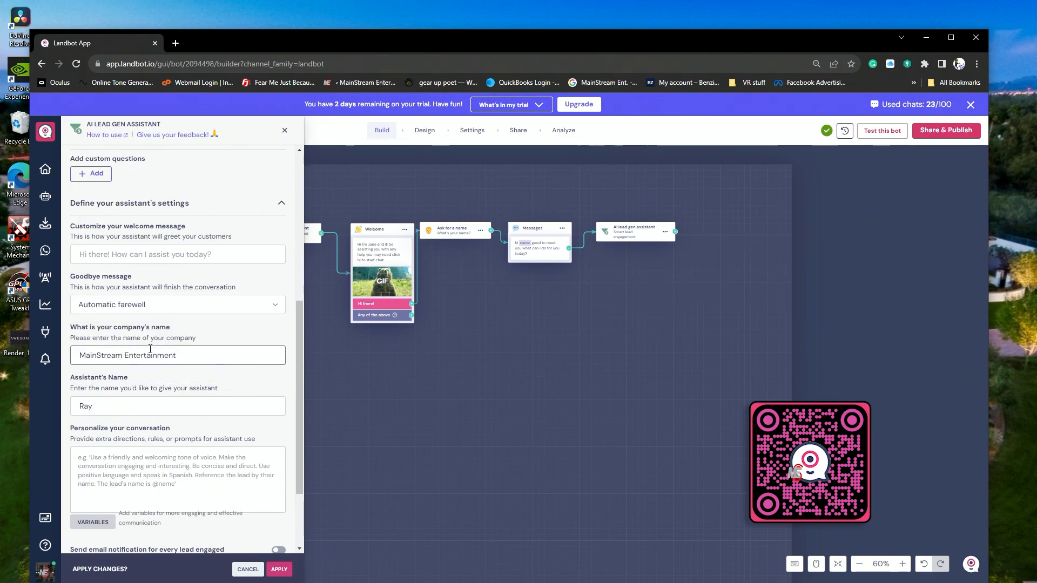
- Replace the assistant's name with the one introduced in the bot's welcome message
scroll(123, 348, "down", 1)
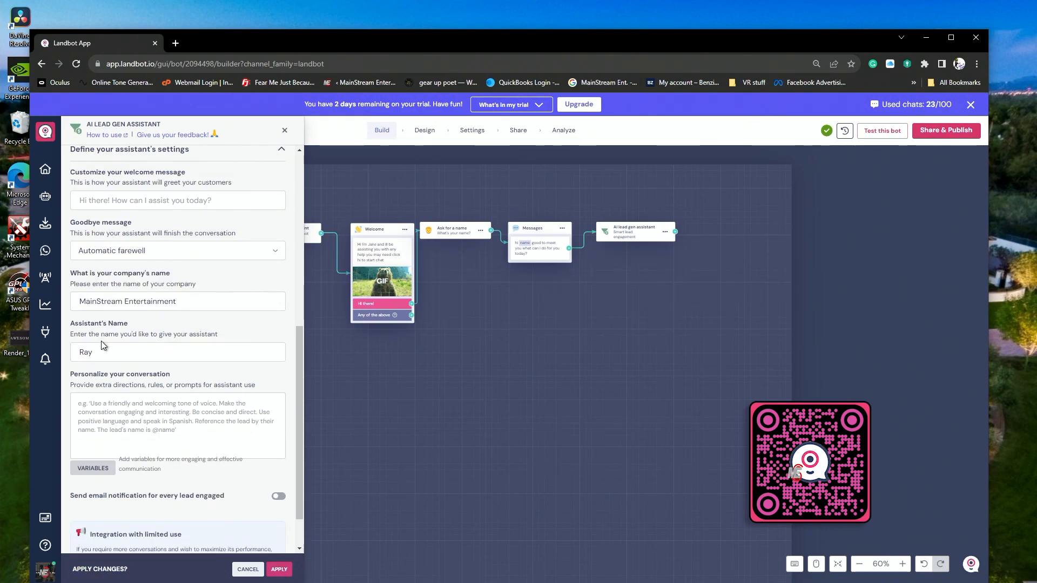
left_click_drag(238, 350, 75, 352)
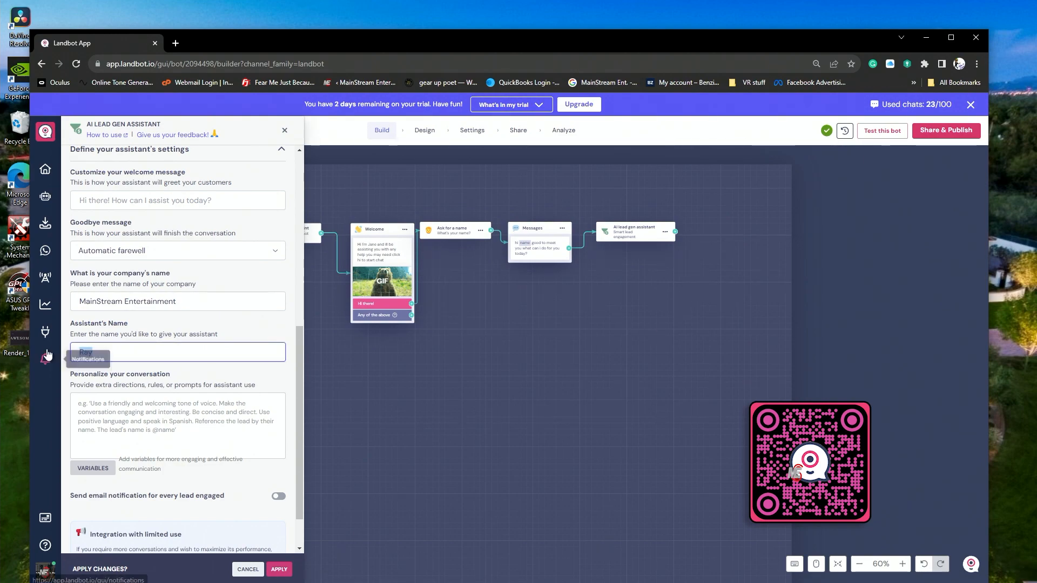
type("Ja")
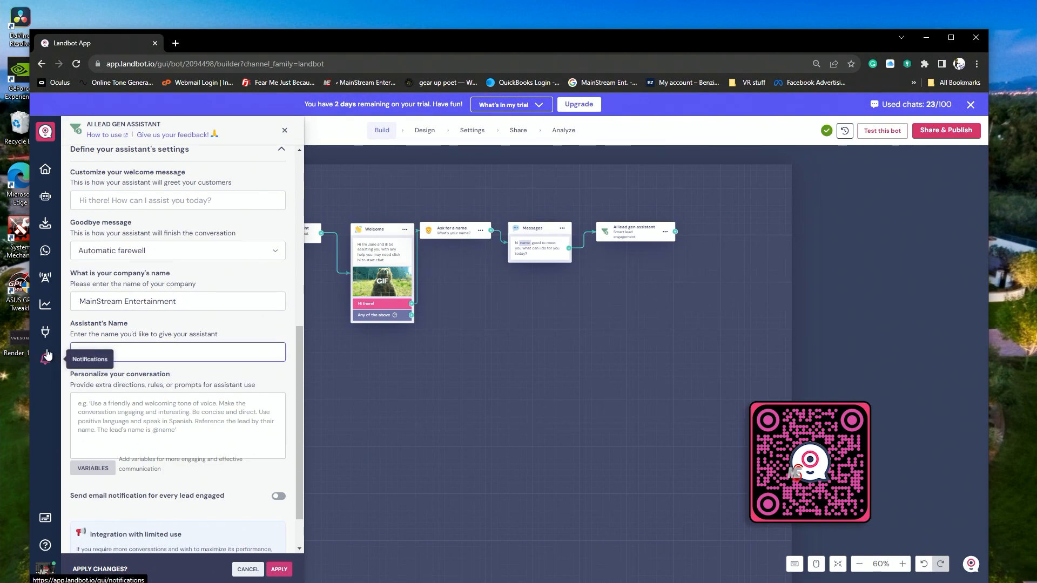
type("ne")
- Fill the information for answering leads' questions with MainStream Entertainment's studio description, booking prices and links, and look through the text
scroll(89, 226, "up", 7)
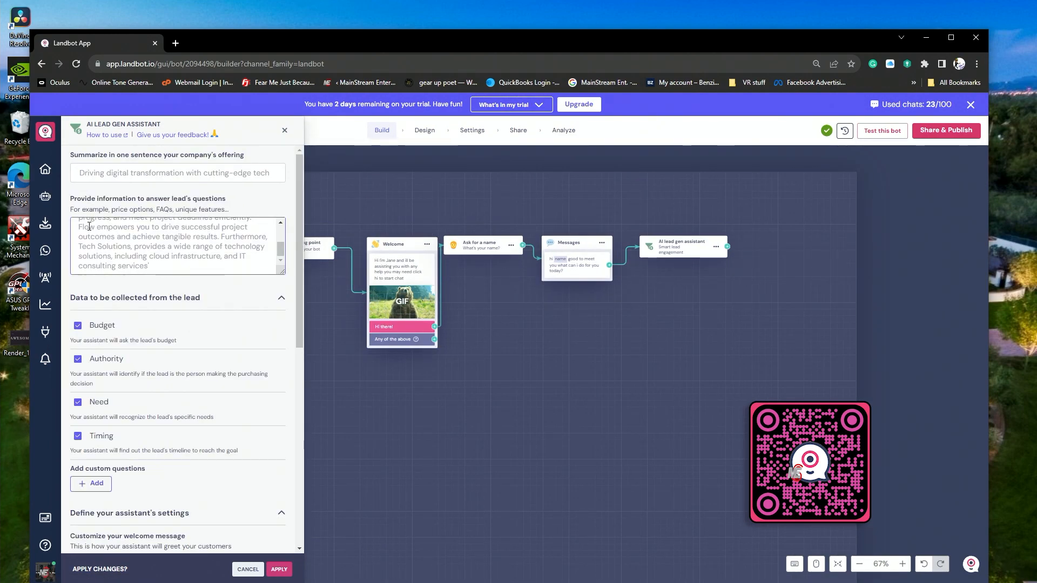
scroll(89, 227, "up", 3)
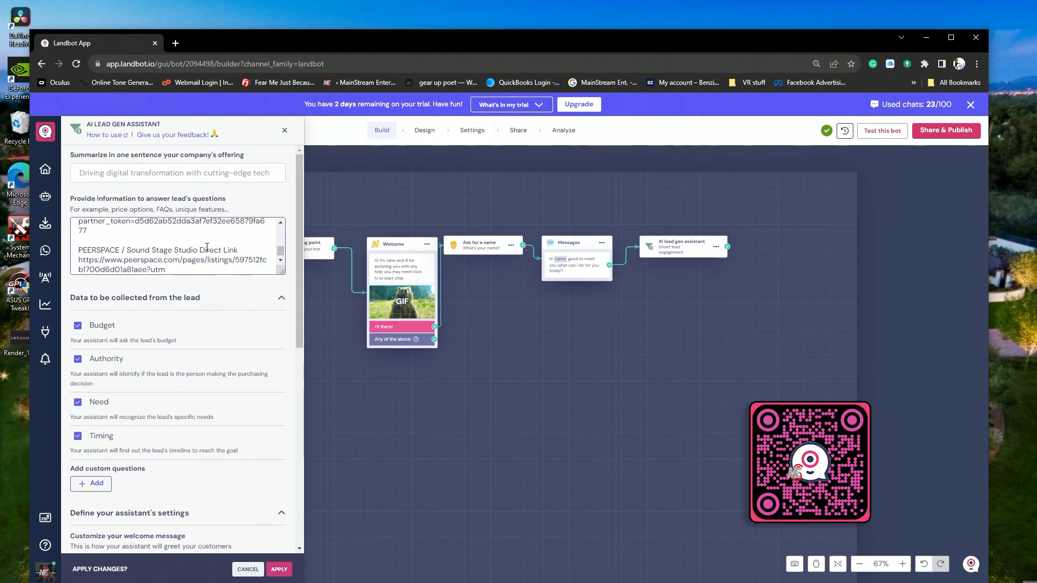
scroll(207, 246, "up", 6)
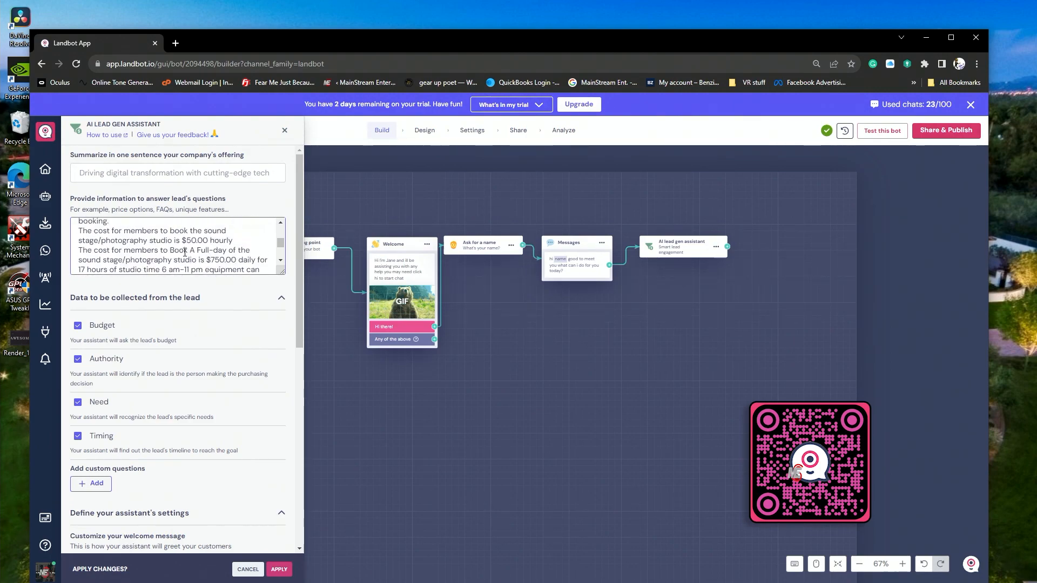
scroll(185, 253, "up", 8)
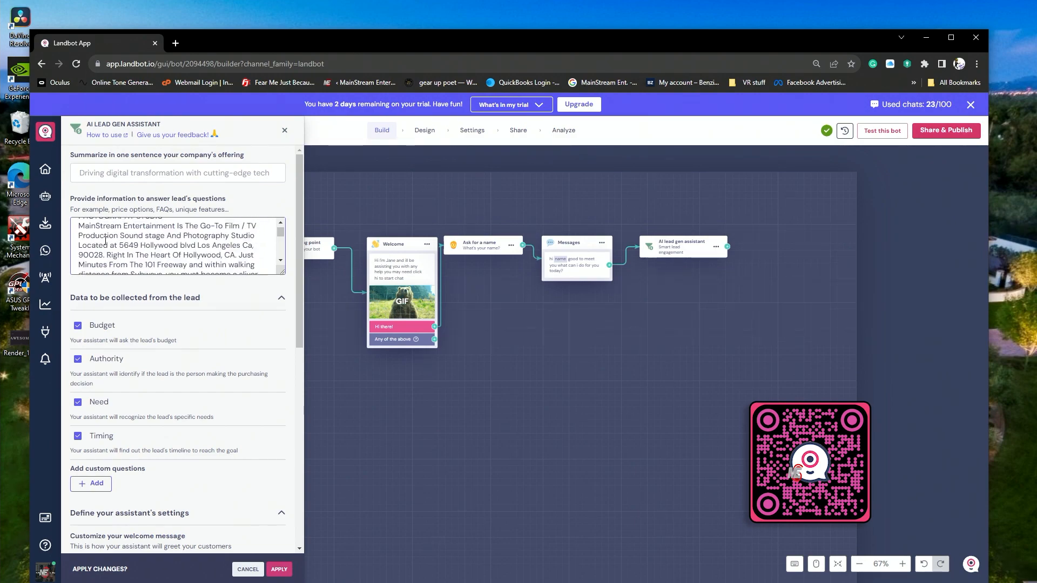
scroll(105, 241, "down", 8)
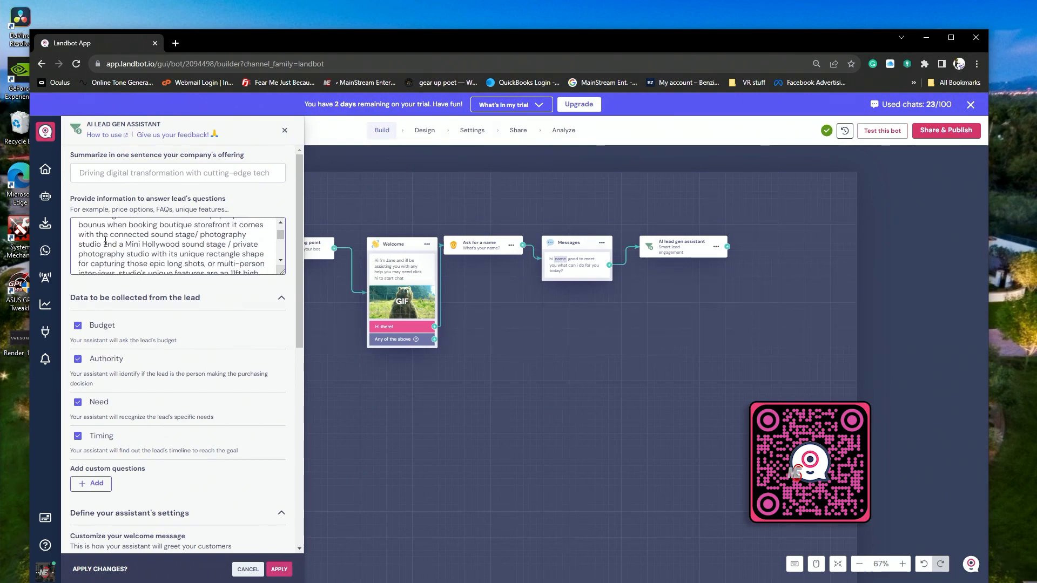
scroll(105, 241, "down", 4)
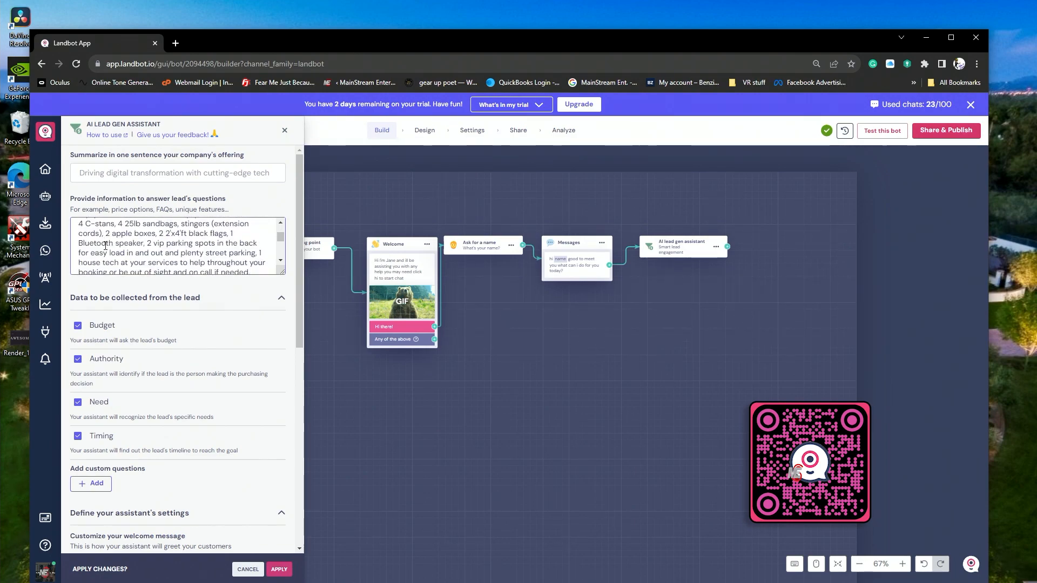
- Examine the studio information for answering leads' questions, including the equipment list, member pricing, booking options and GIGGSTER link
scroll(108, 229, "down", 3)
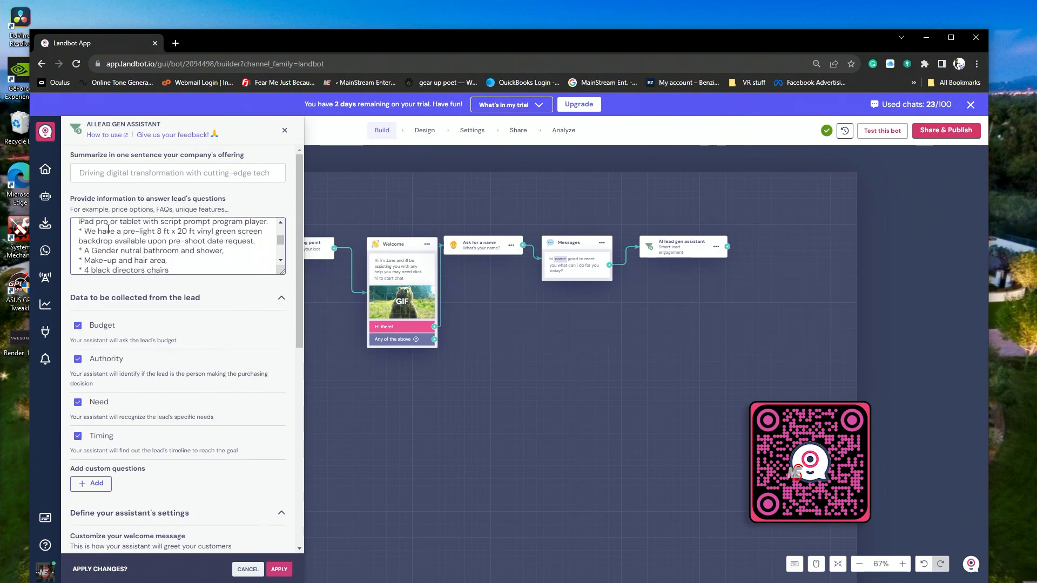
scroll(108, 229, "down", 3)
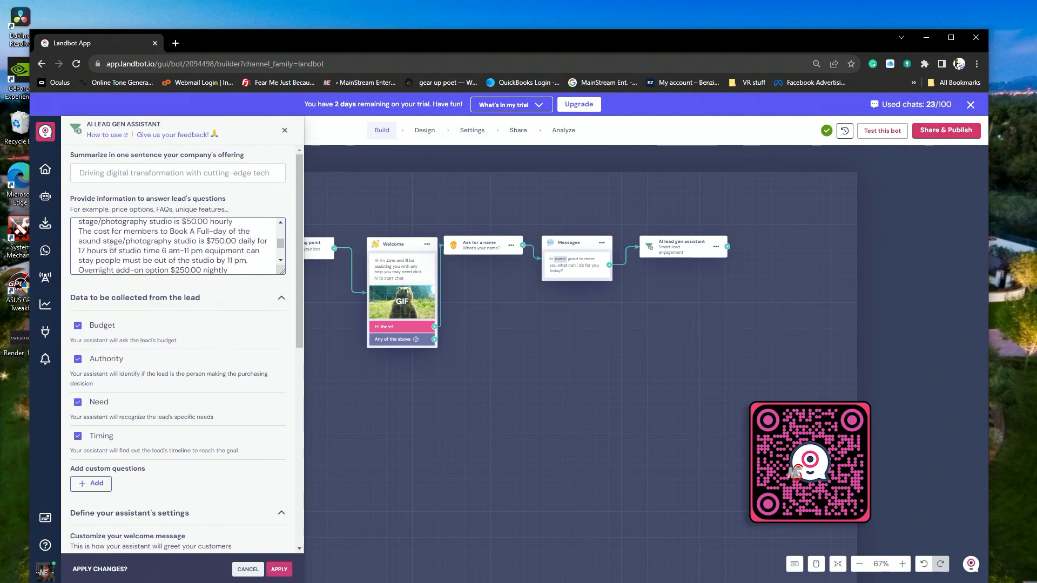
scroll(111, 242, "up", 6)
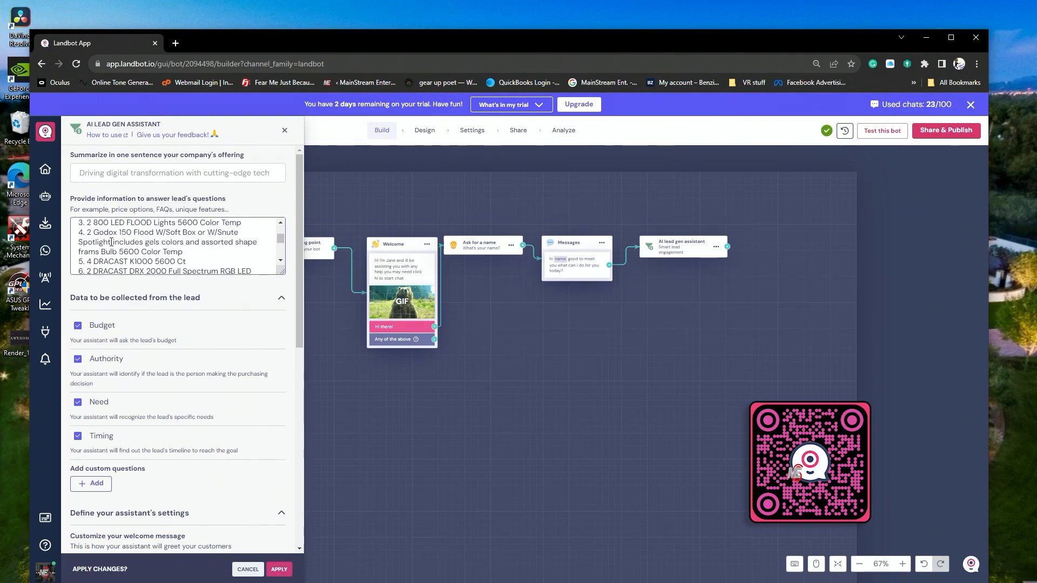
scroll(111, 242, "up", 6)
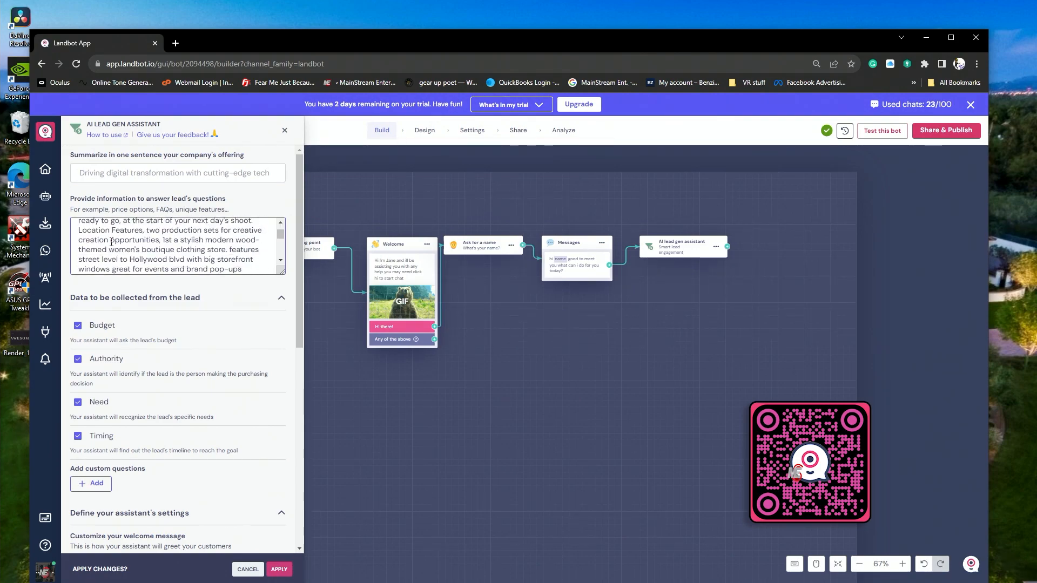
scroll(112, 242, "down", 8)
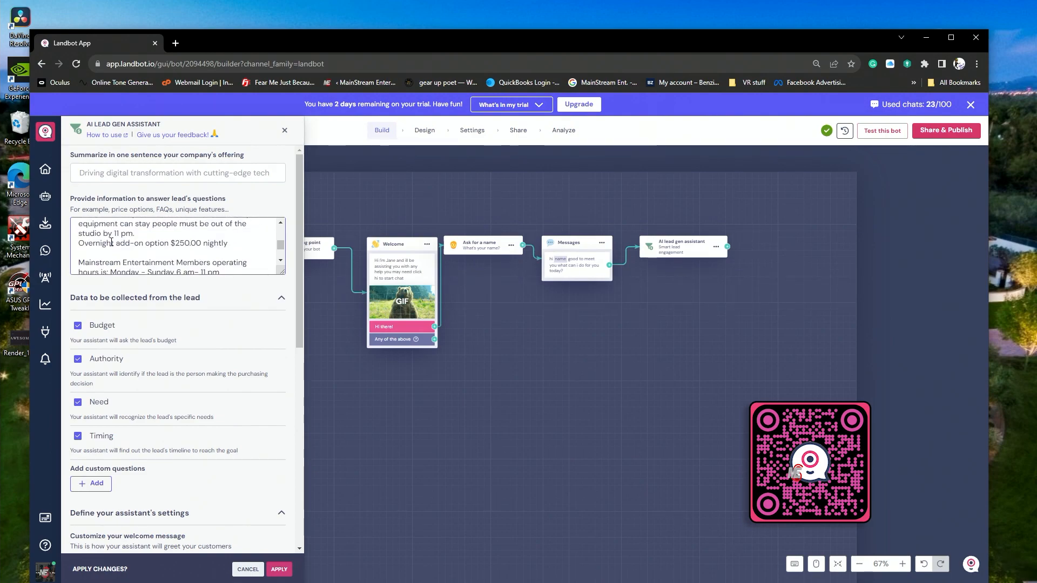
scroll(111, 242, "down", 8)
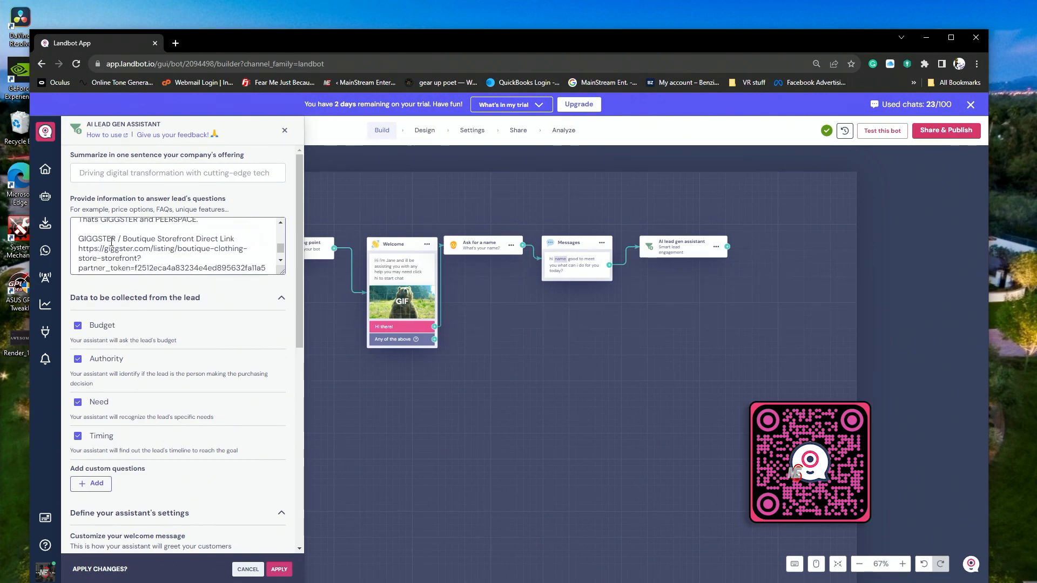
scroll(112, 242, "down", 8)
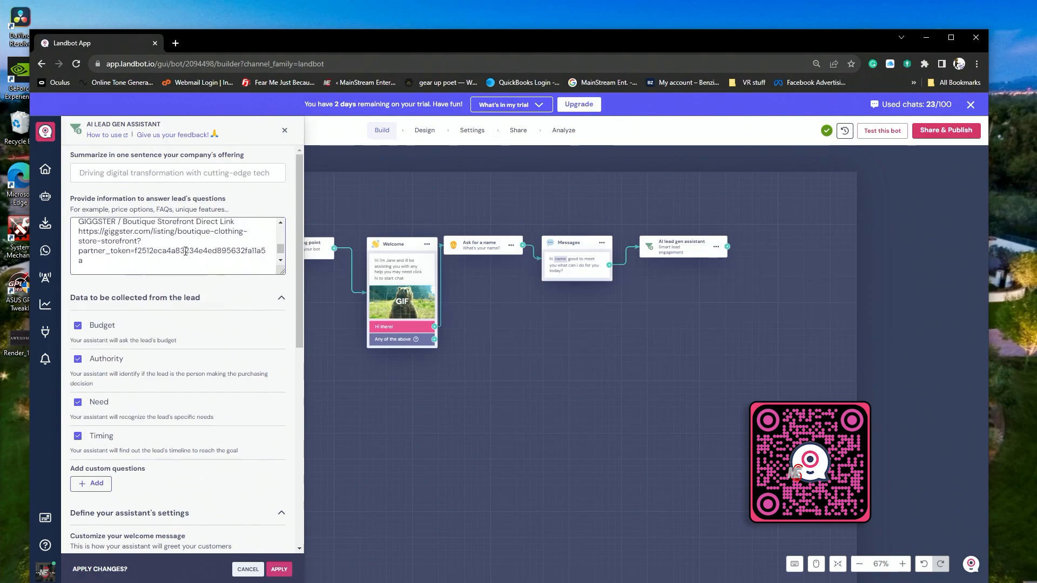
scroll(185, 251, "up", 5)
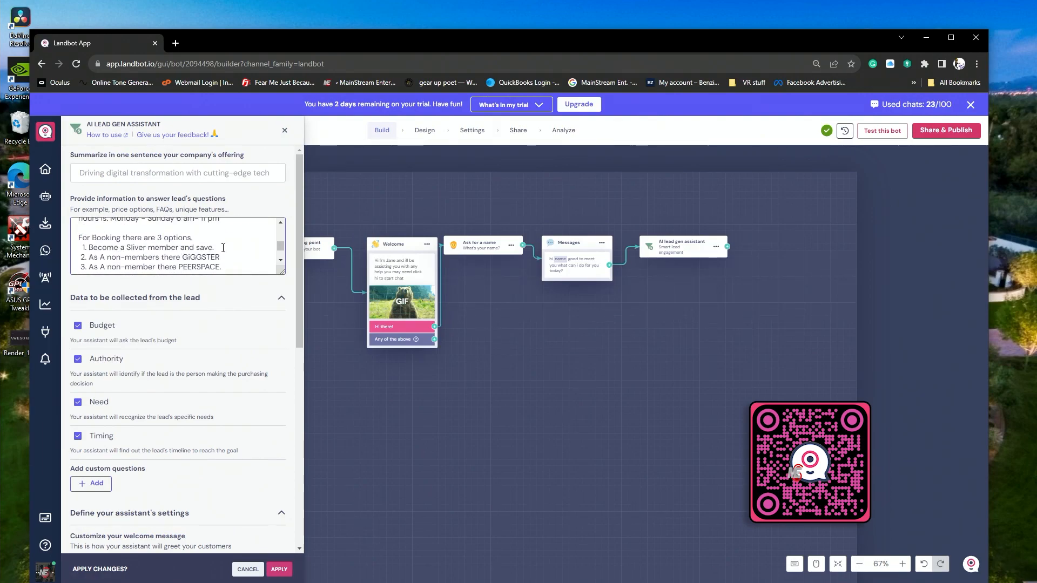
scroll(231, 249, "up", 5)
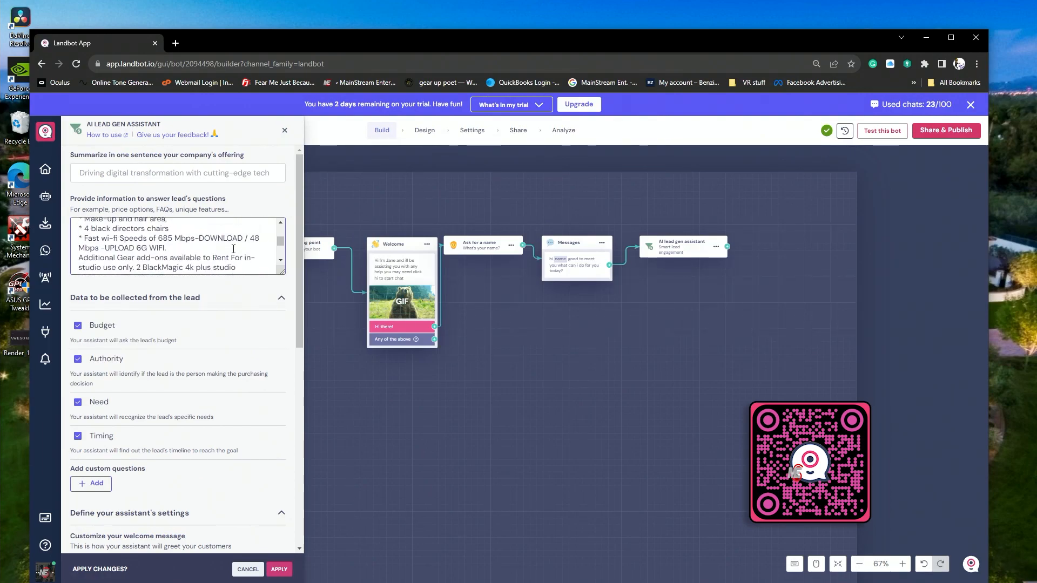
scroll(233, 248, "up", 5)
- Set the assistant's custom welcome message to "hi how can i assist you"
scroll(231, 377, "down", 4)
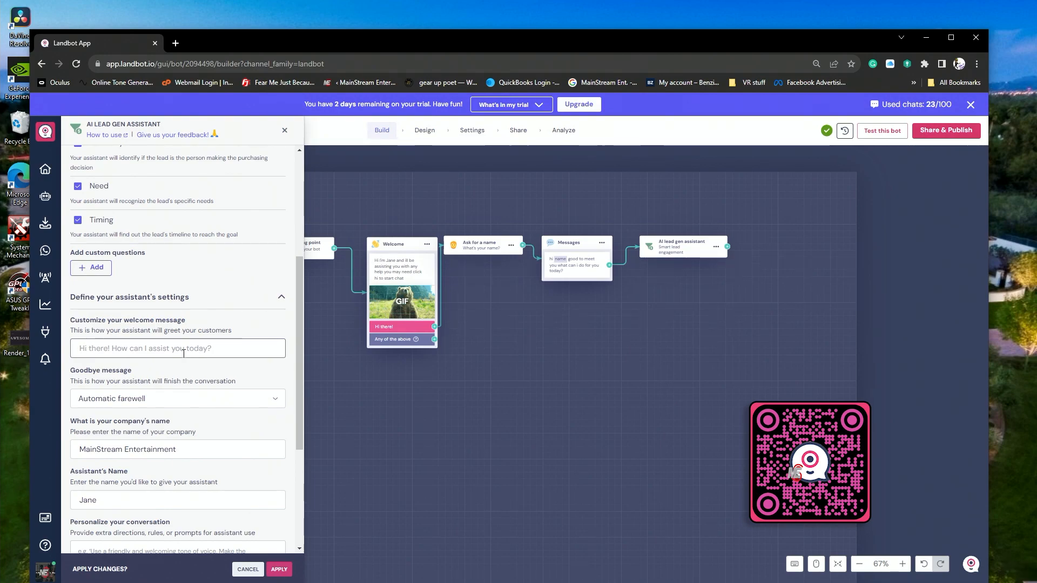
left_click(99, 349)
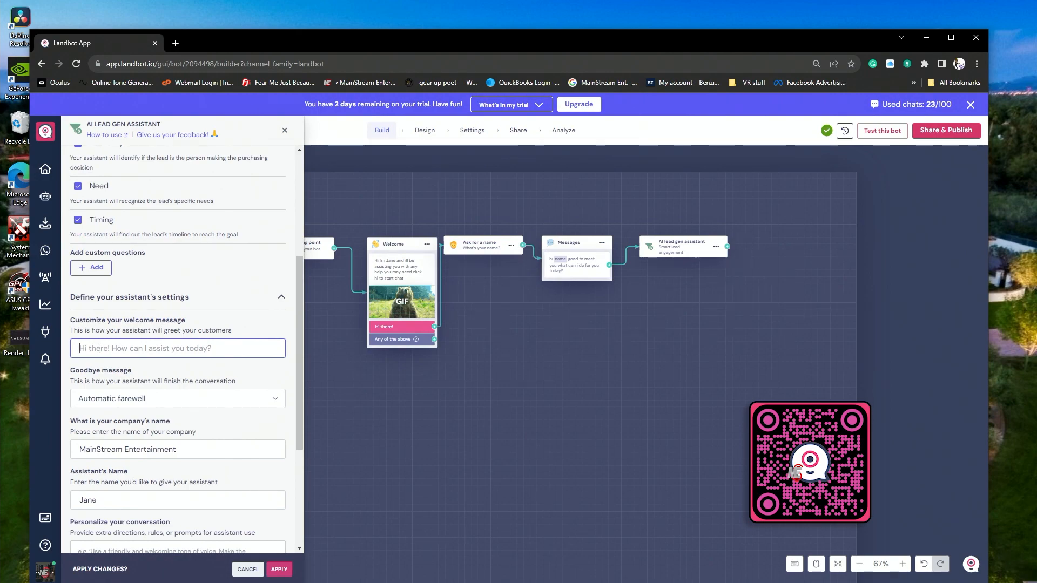
type("hi ho")
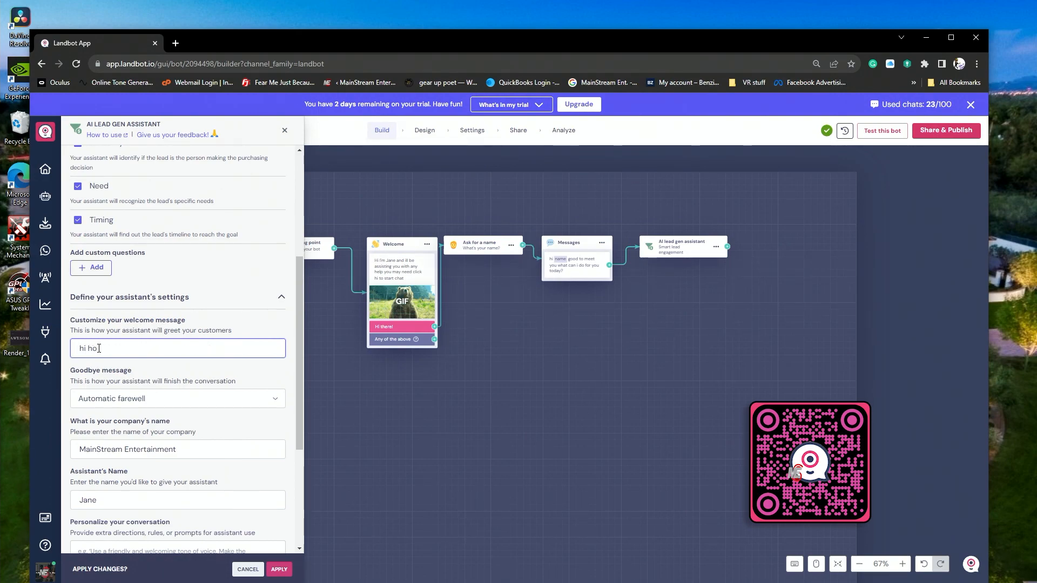
key("BackSpace")
key("BackSpace")
key("BackSpace")
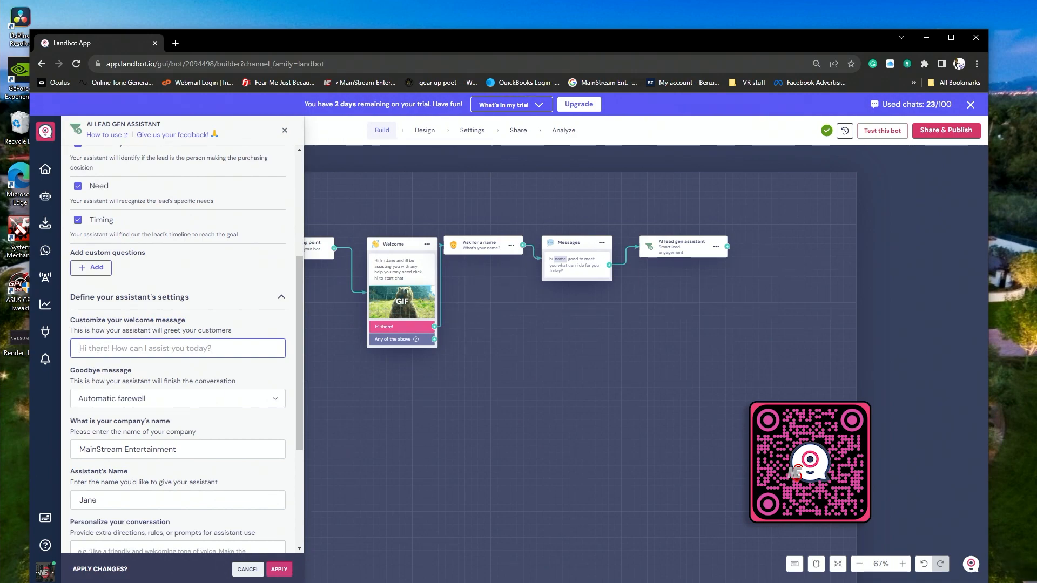
type("hi")
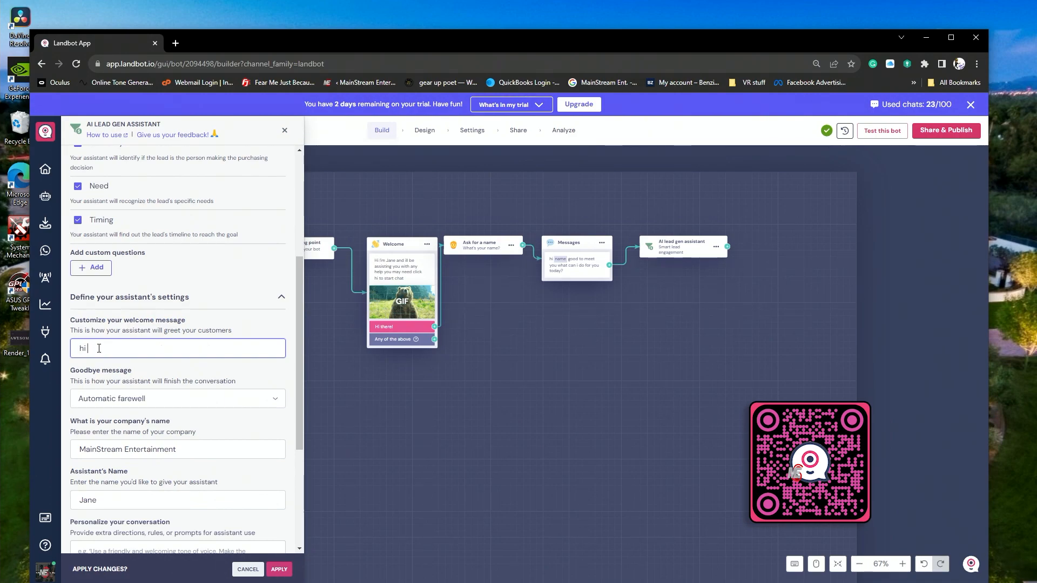
type(" how can i assist you")
- Check the goodbye message choices again and keep Automatic farewell
scroll(159, 382, "down", 1)
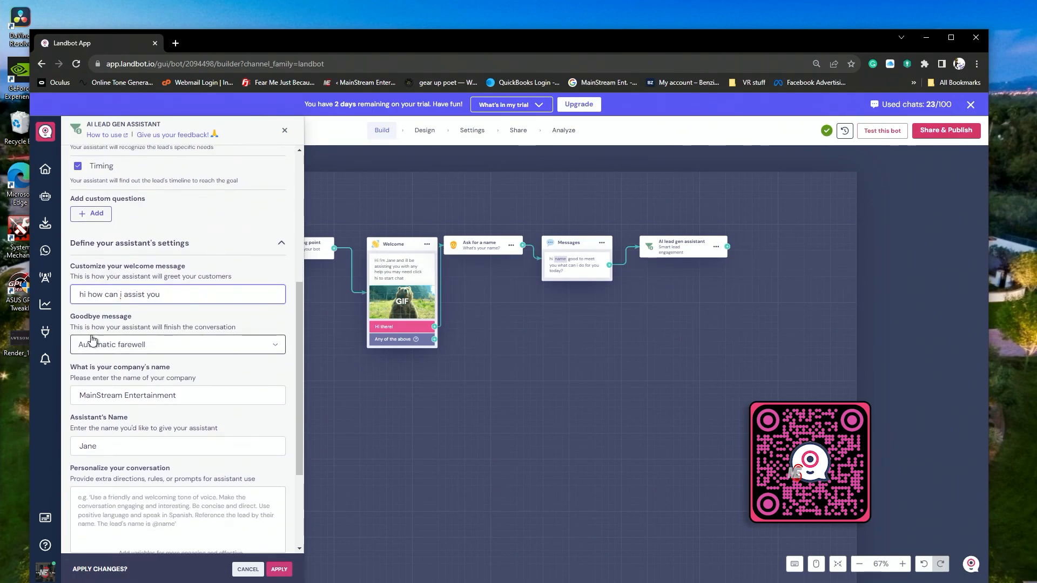
left_click(267, 351)
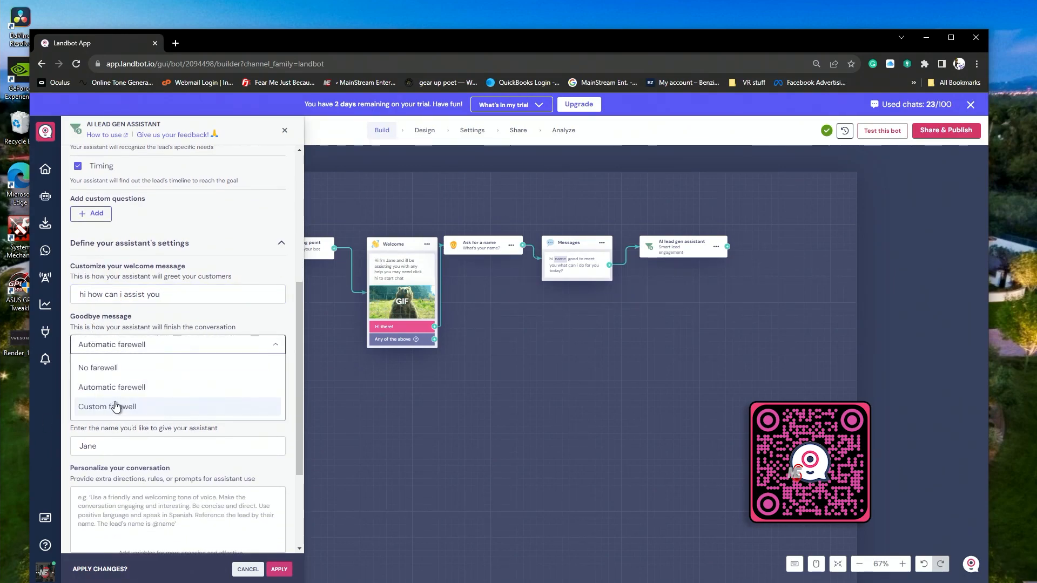
left_click(105, 391)
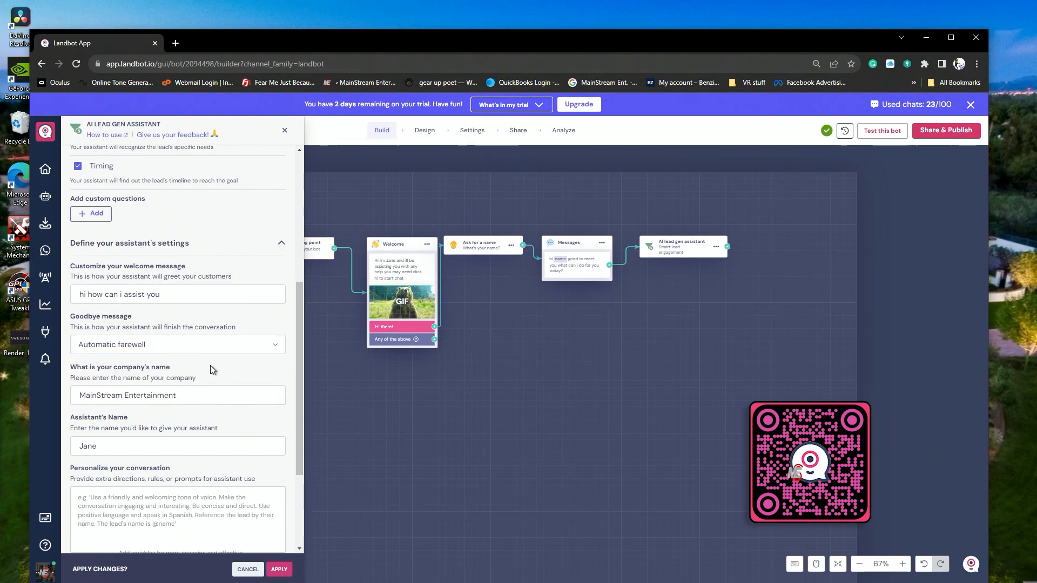
- Personalize the conversation with "keep answers short, use built points and h1 title headers, and be friendly", addressing clients by the name variable at the end of responses
scroll(84, 356, "down", 3)
left_click(85, 356)
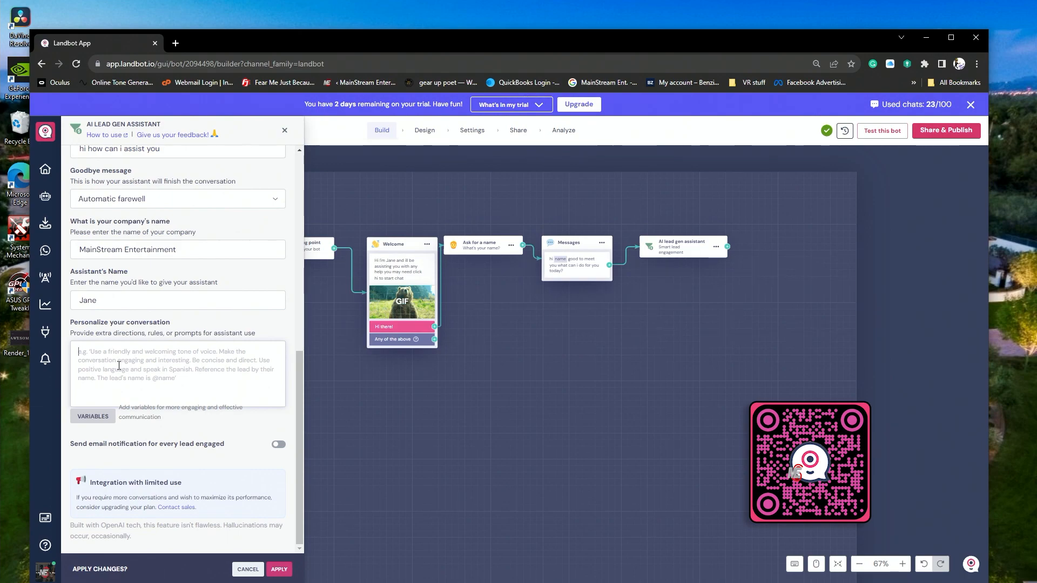
type("kee")
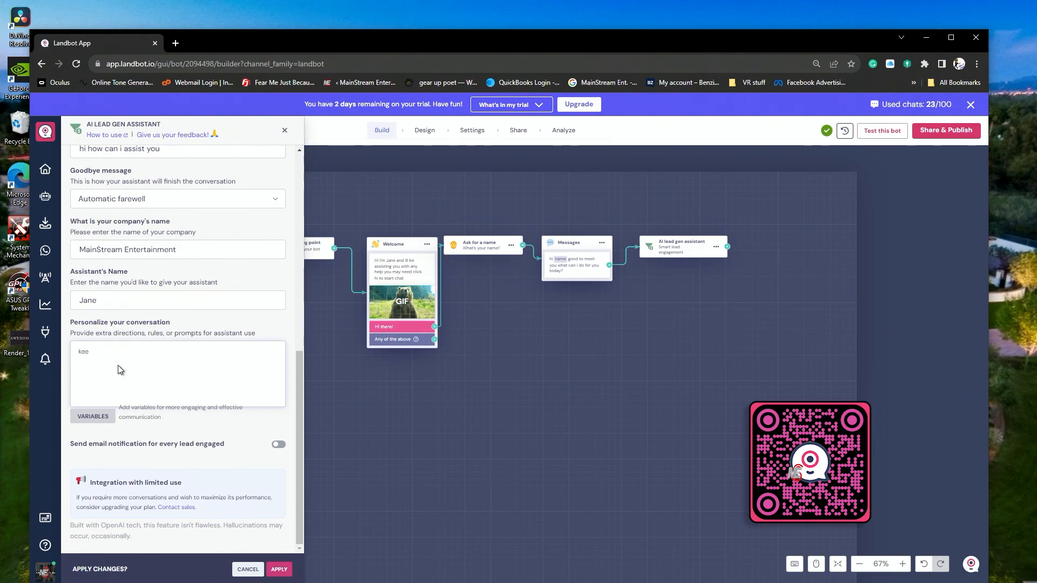
type("p answers short ")
type("use bull")
key("BackSpace")
type("it")
type(" lpoint")
key("Left")
key("Left")
key("BackSpace")
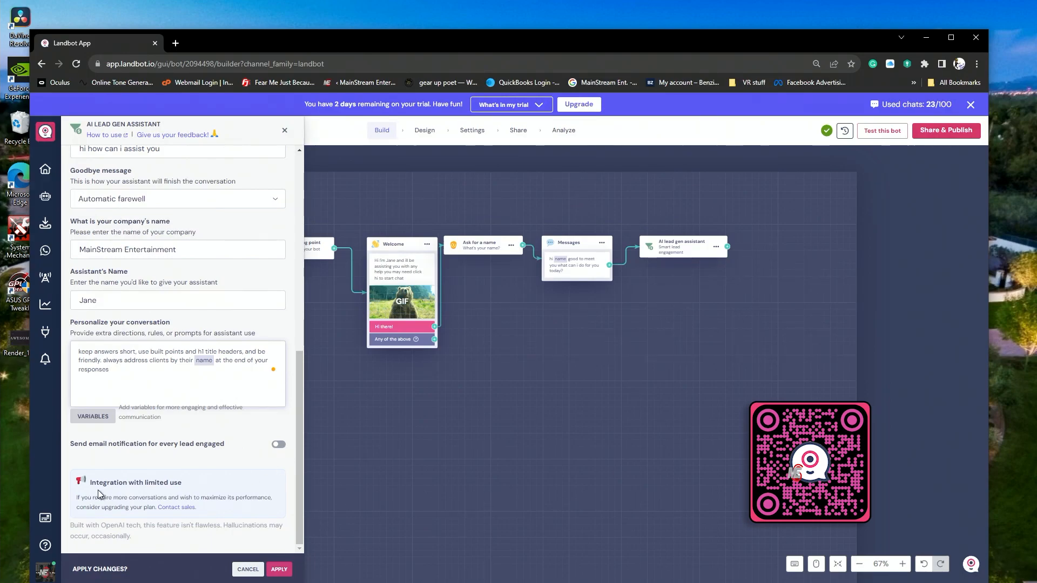
- Enable email notifications for every lead engaged and enter the recipient's email address
left_click(278, 445)
scroll(186, 473, "down", 1)
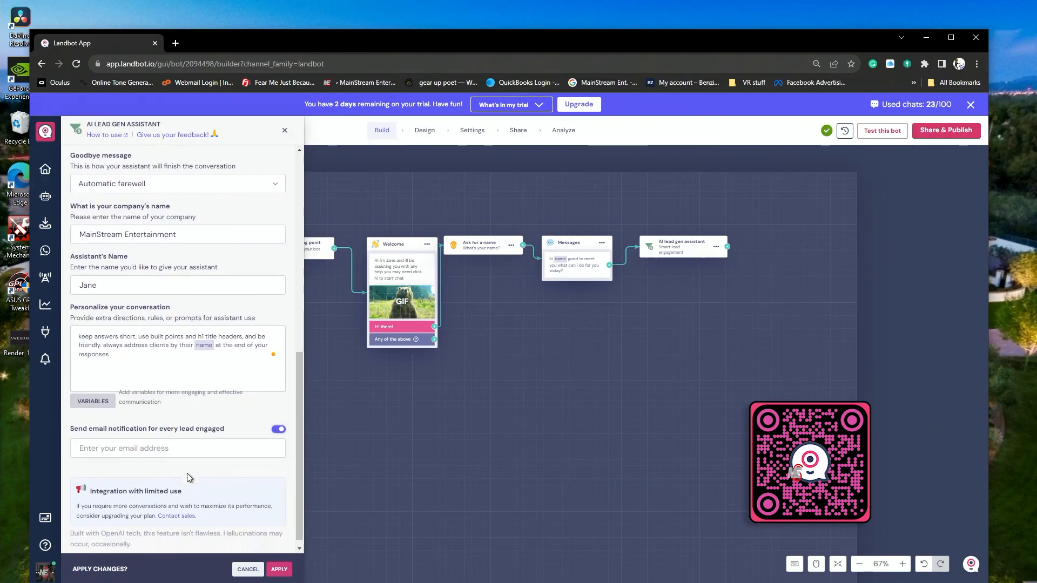
left_click(98, 441)
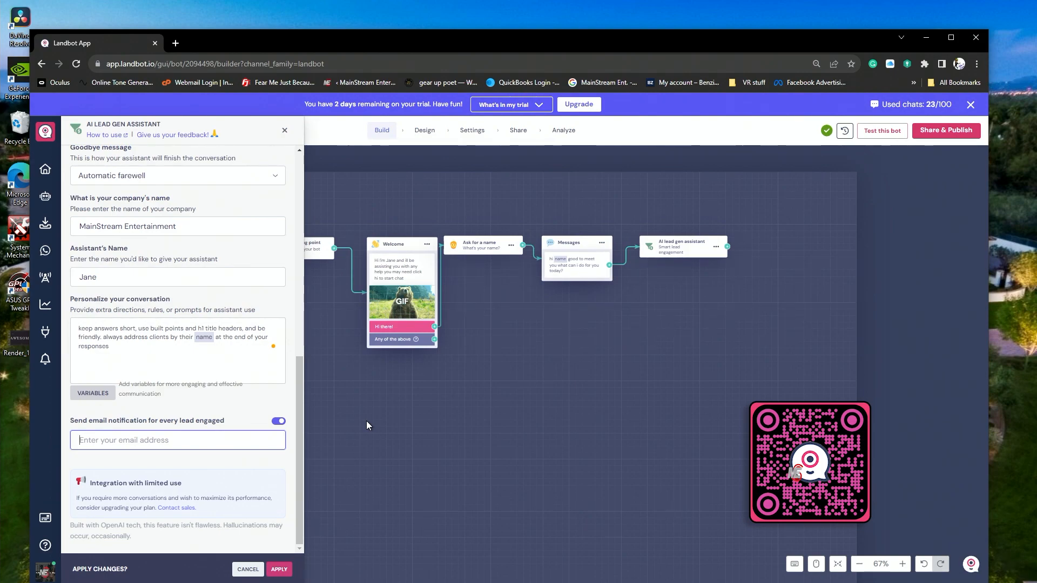
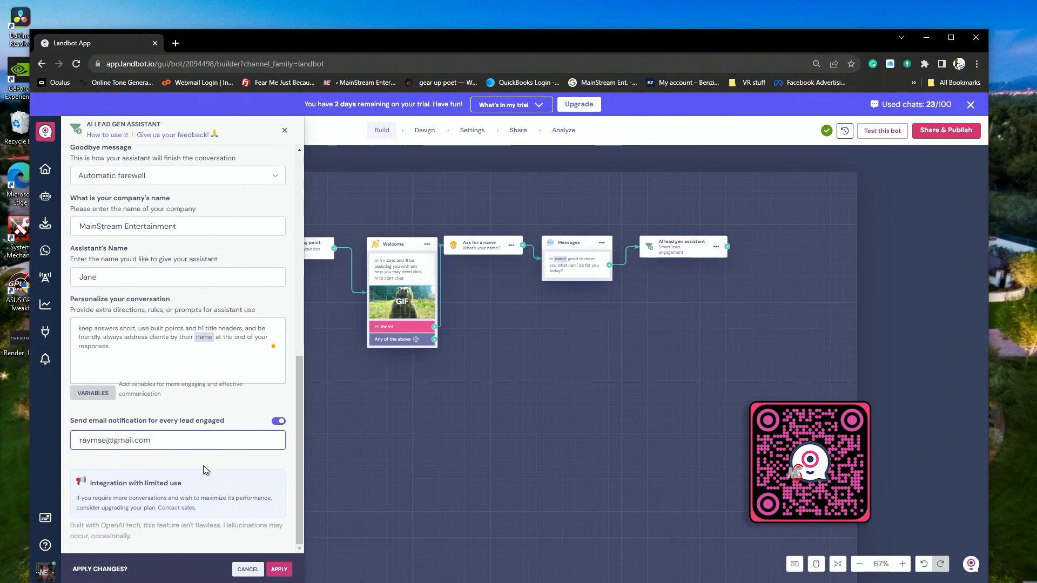
- Complete the one-sentence company offering so it ends with "rental by the hour for film sound stage and privet photography"
type("ho")
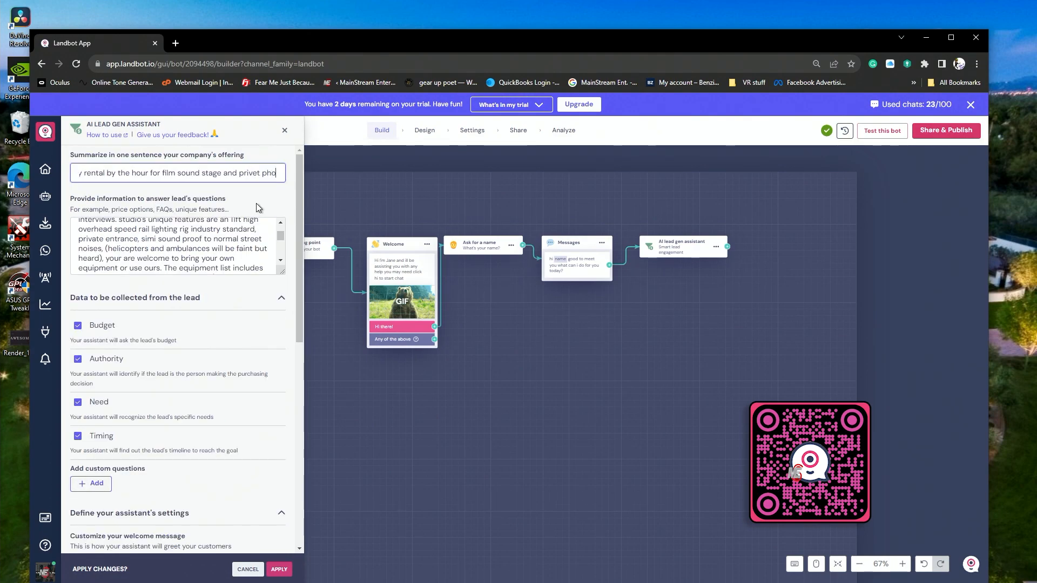
type("togr")
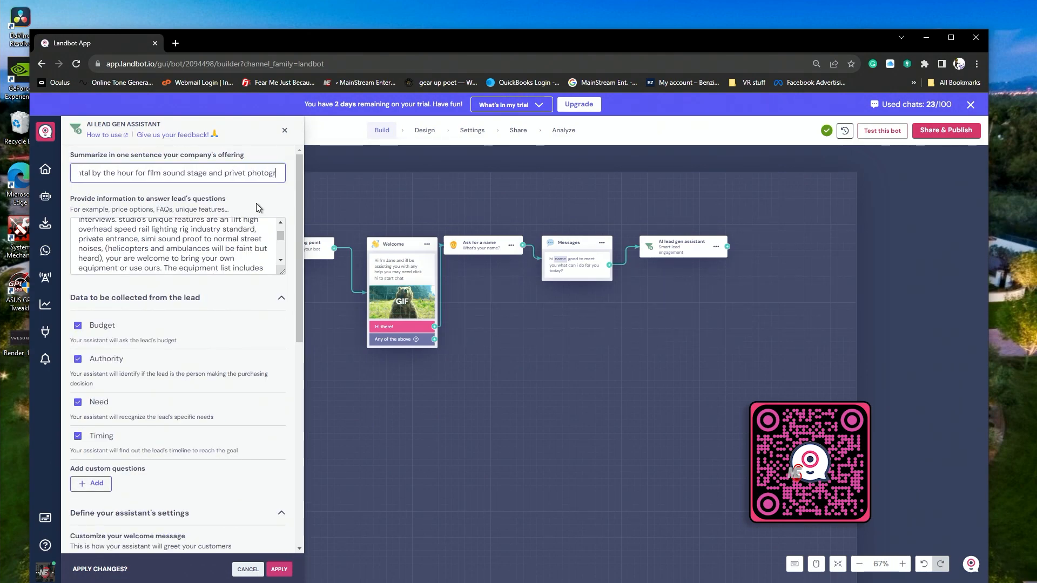
type("aphy")
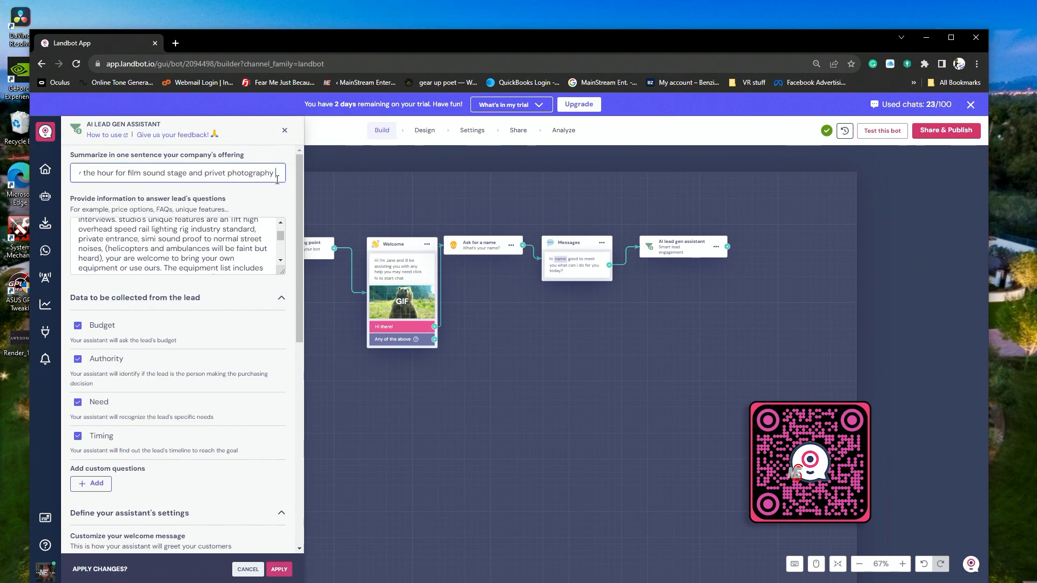
- Look over the AI lead gen assistant's completed settings and apply the changes
scroll(238, 278, "down", 8)
scroll(230, 276, "up", 7)
scroll(230, 277, "up", 1)
scroll(205, 341, "down", 5)
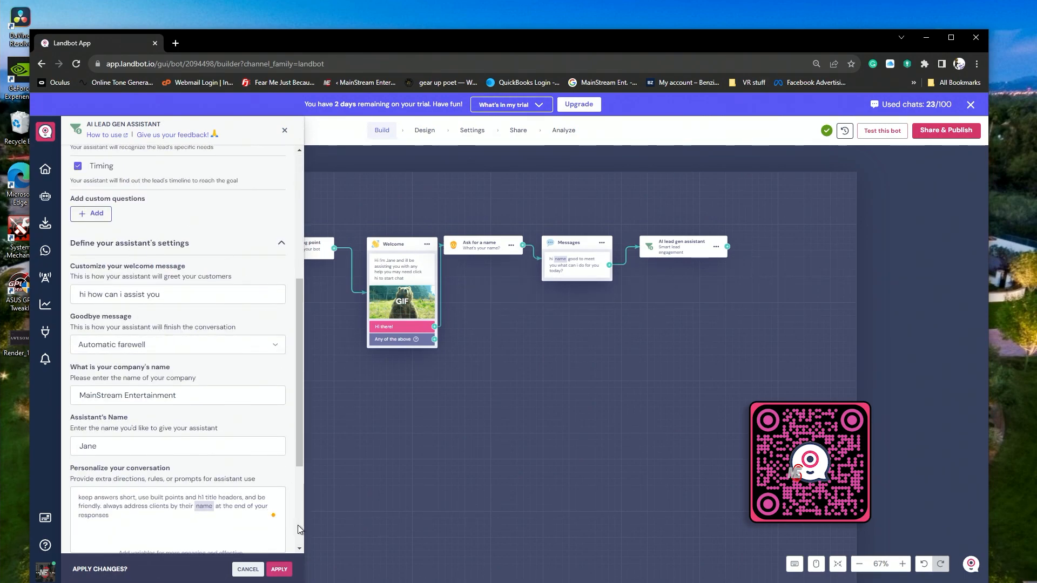
left_click(283, 572)
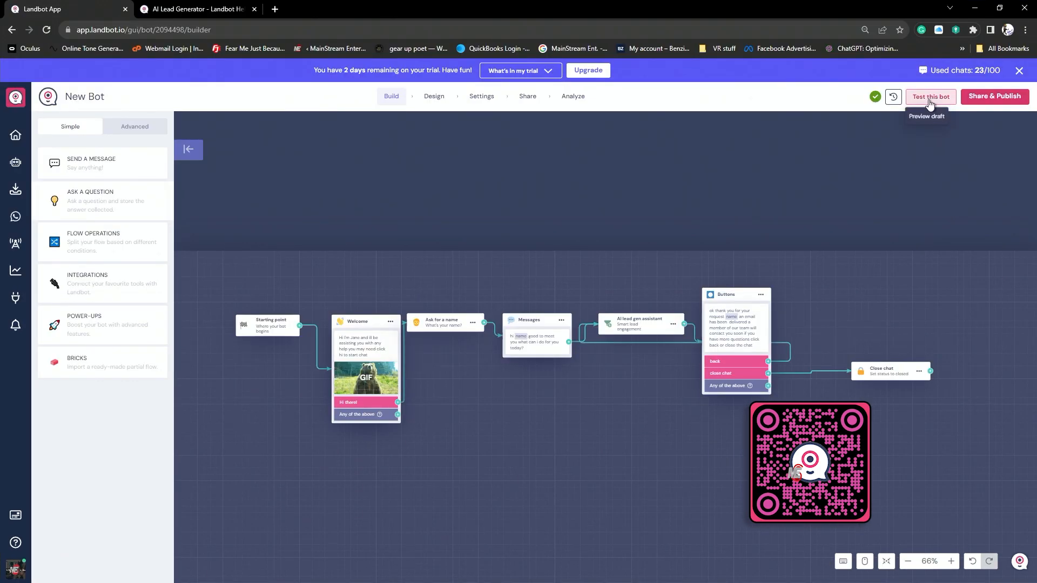
- Start a test chat with the bot under a visitor's name and ask "how can i book the studio"
left_click(928, 100)
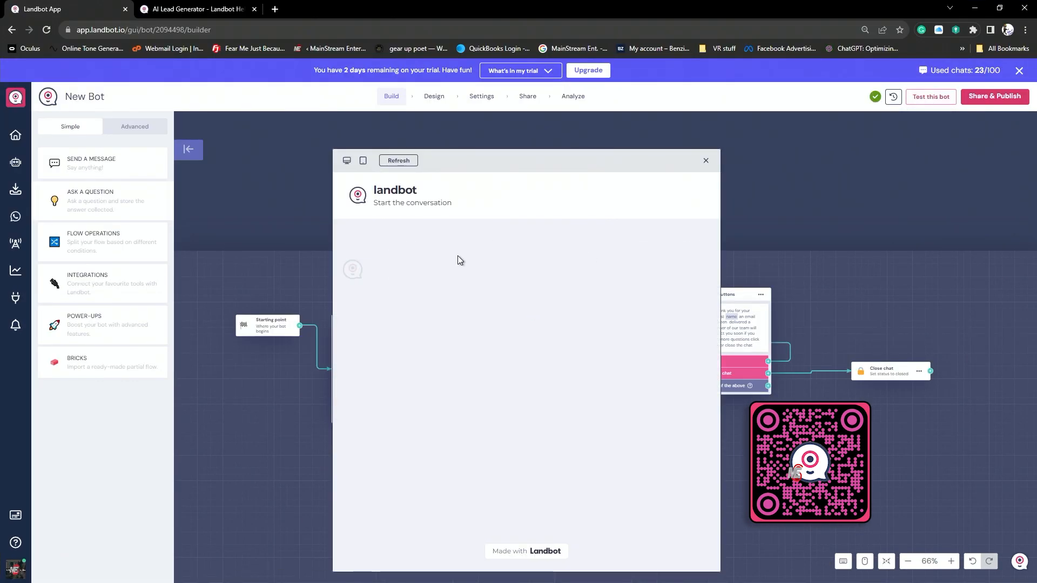
left_click(436, 392)
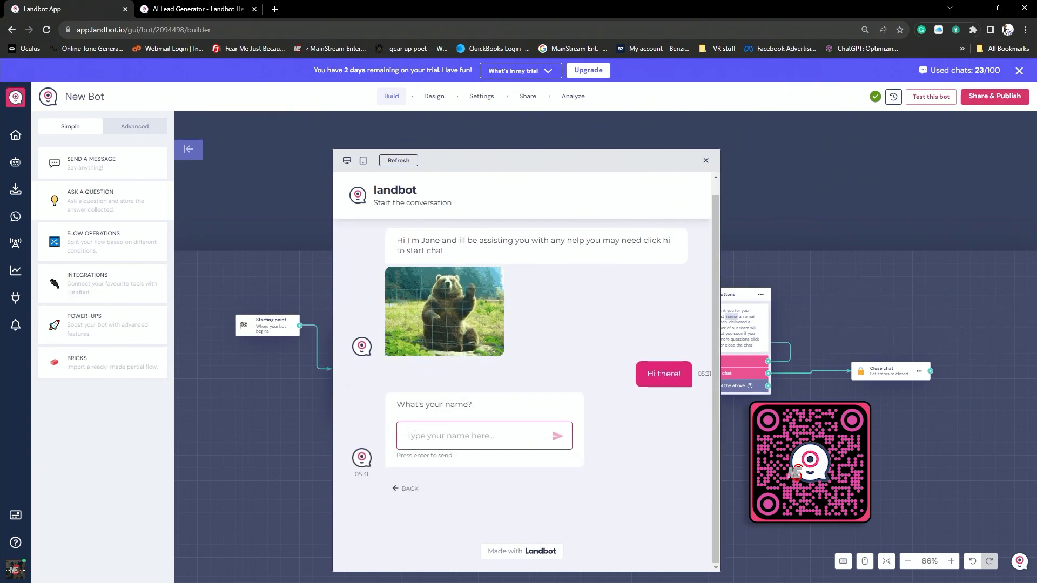
type("marke")
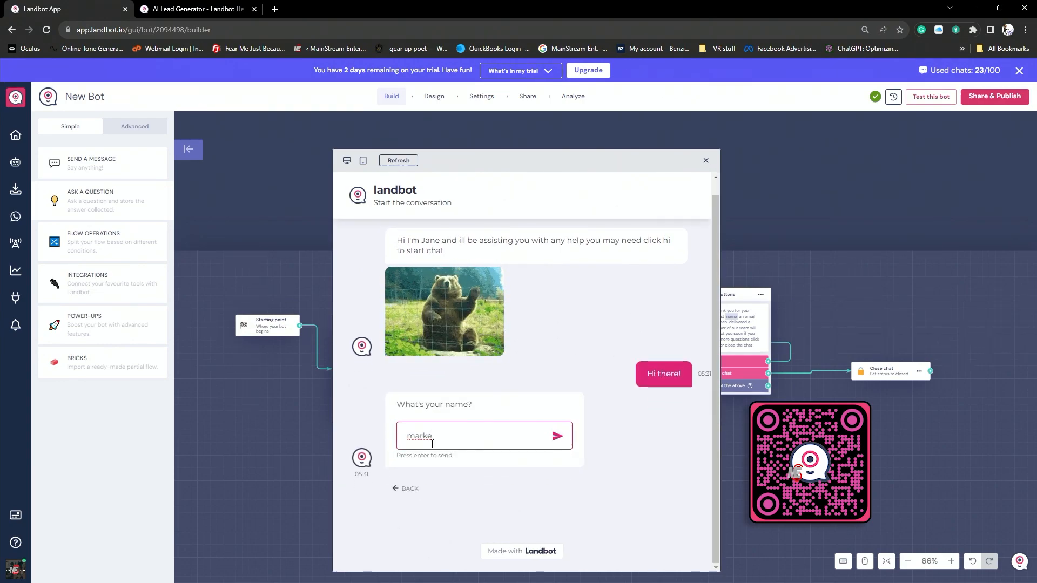
key("Return")
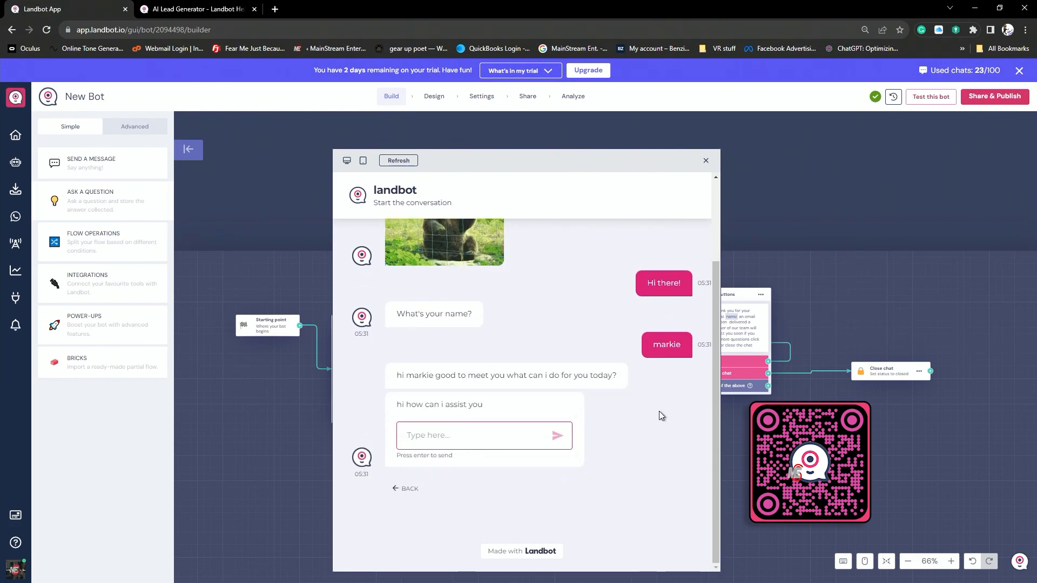
type("how can i boo")
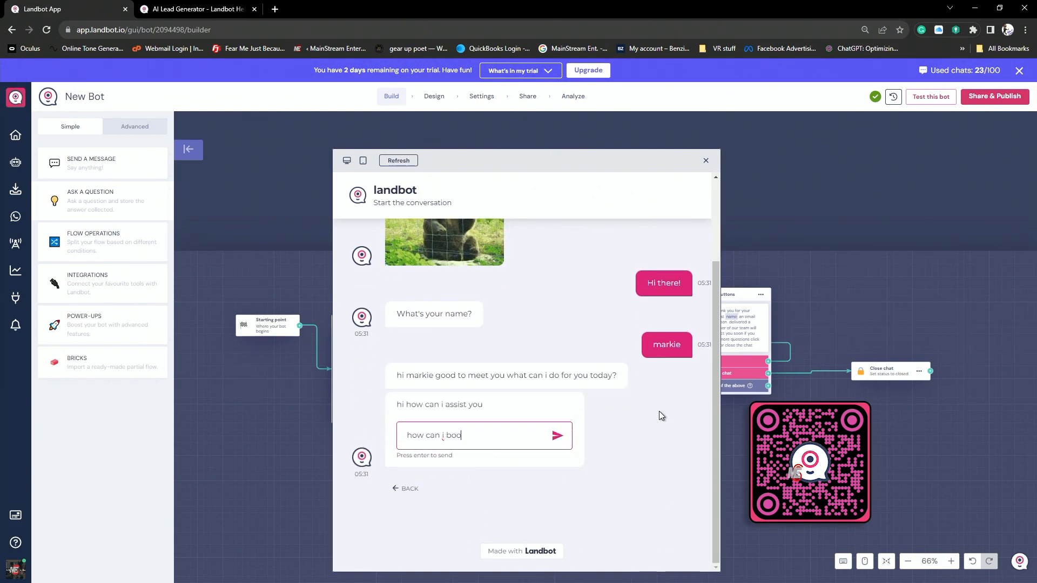
type("k the studio")
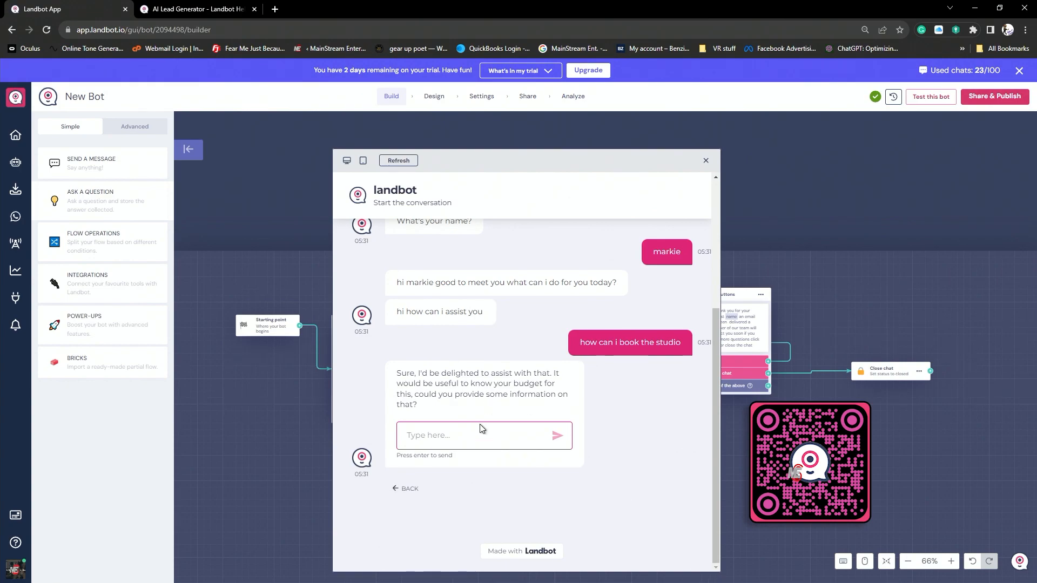
- Answer the assistant's budget question with "300" and its decision-maker question with "yes"
type("300")
key("Return")
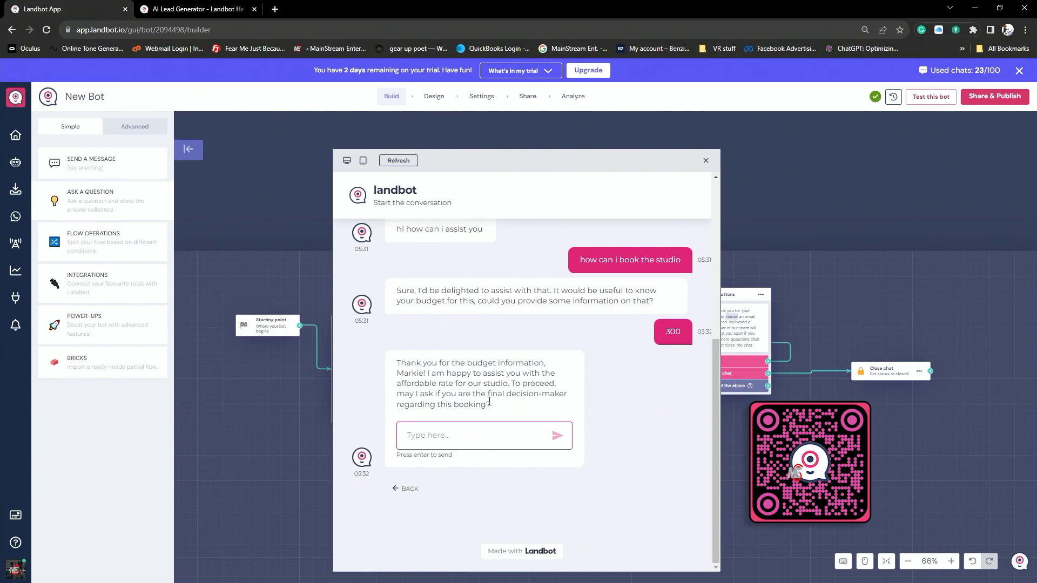
type("yes")
key("Return")
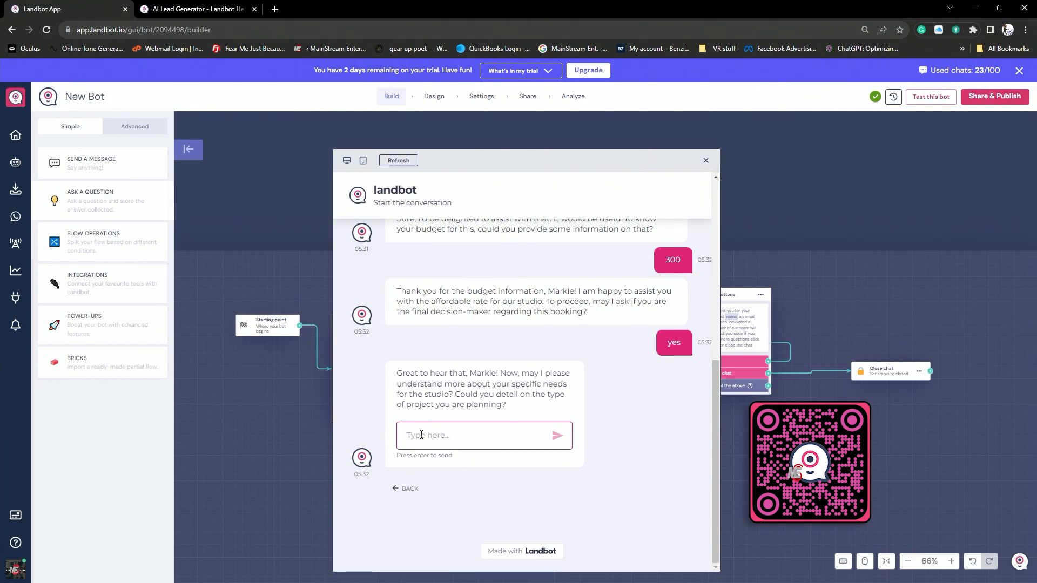
- Send the project details "product review shoot looking to book on 10-03-2023 at 1pm for 6 hours how much would it cost"
type("product review shoot looking")
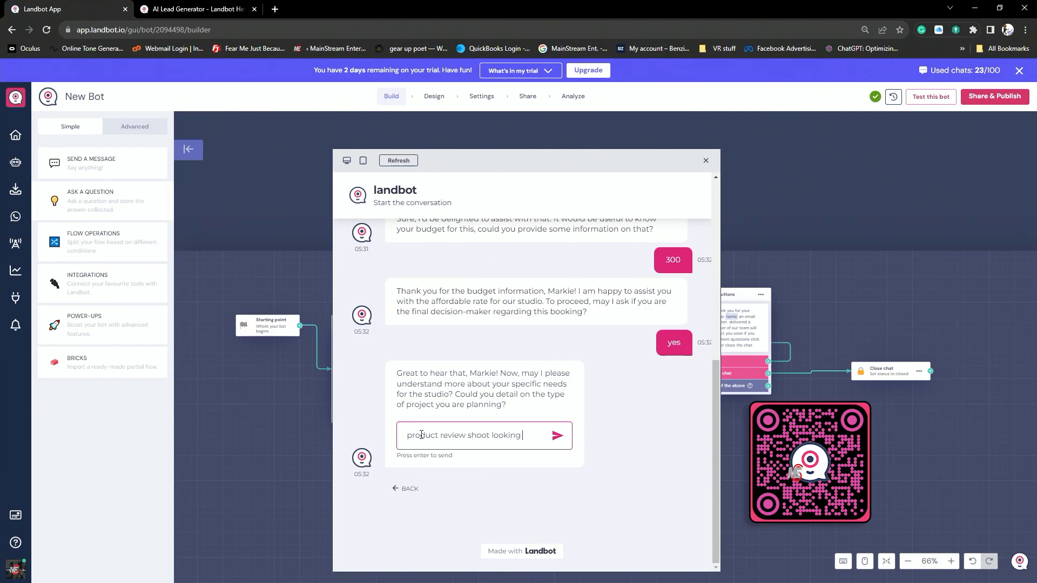
type(" to book on 1")
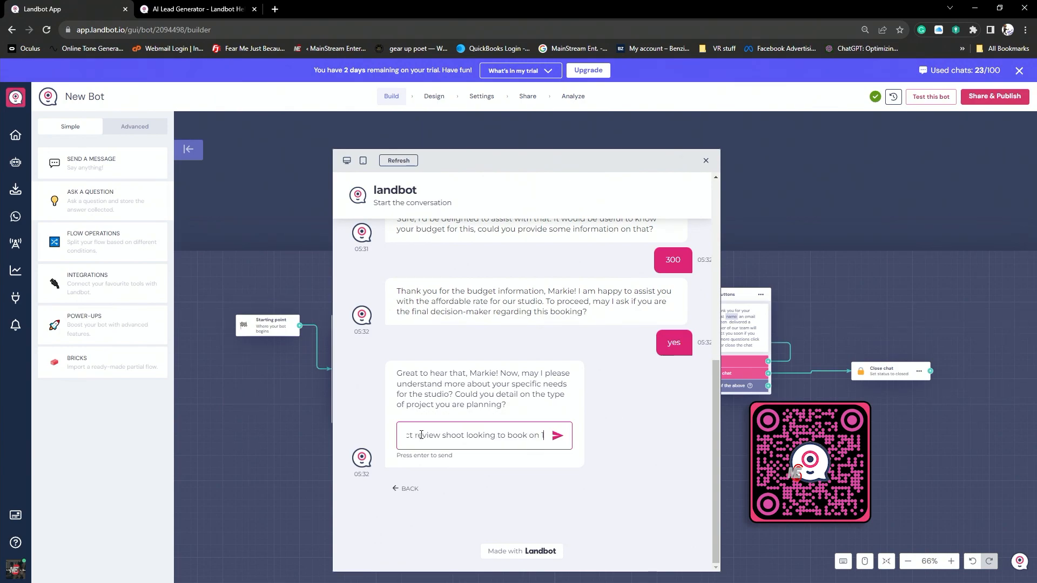
type("0-03-20")
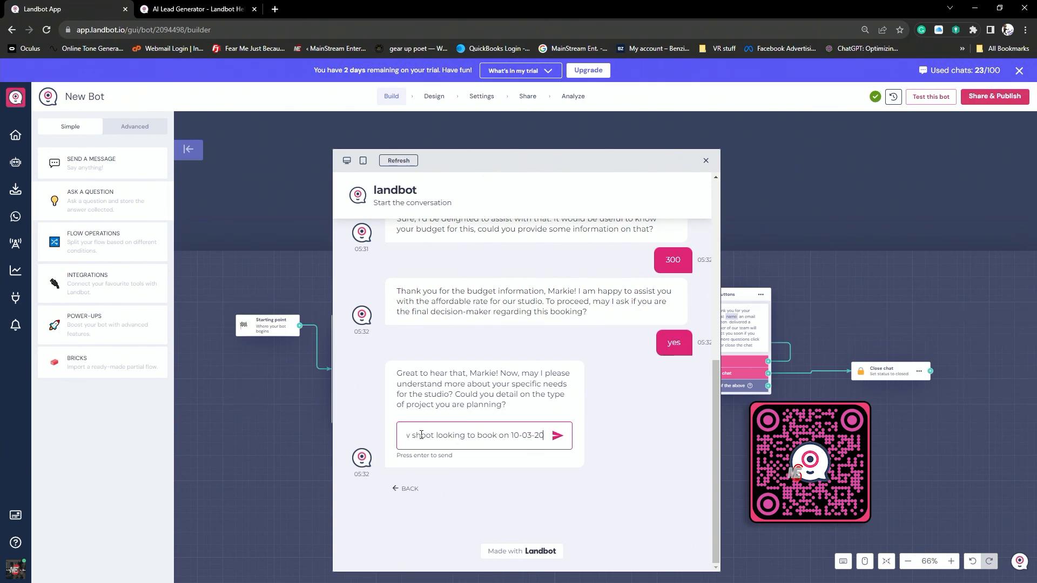
type("23 at 1p")
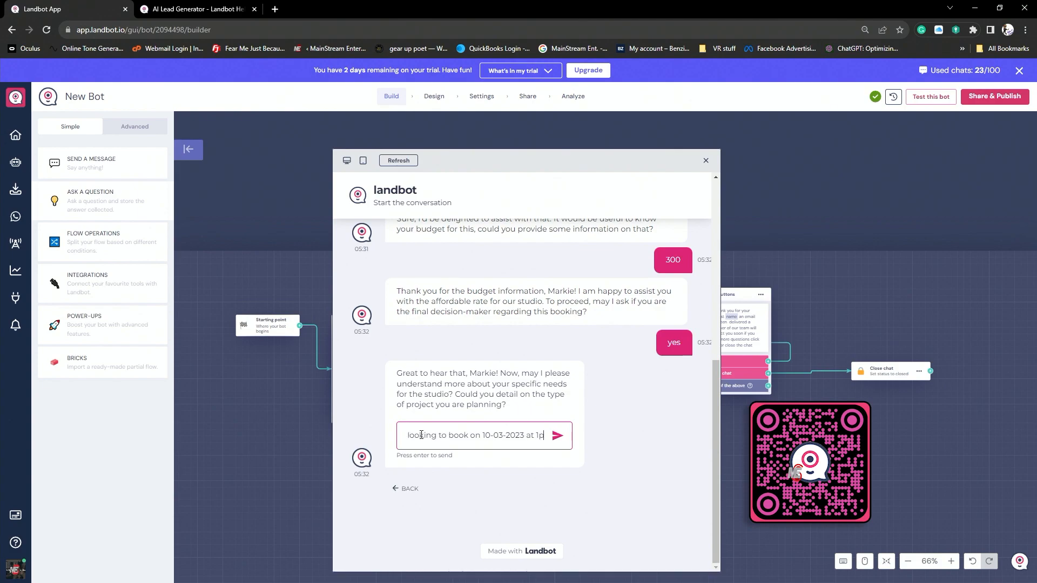
type("m for 6 hour")
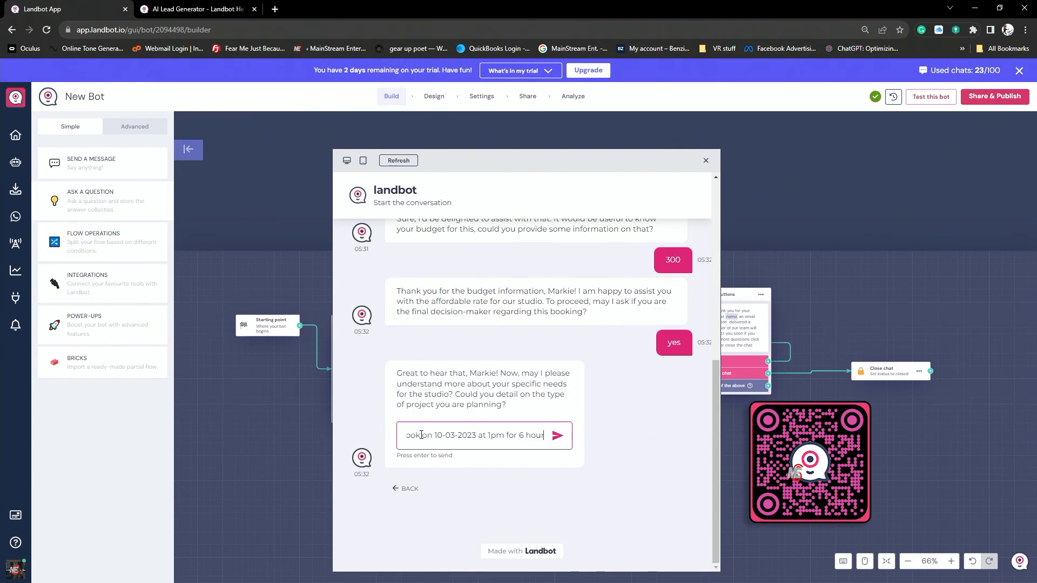
type("s h")
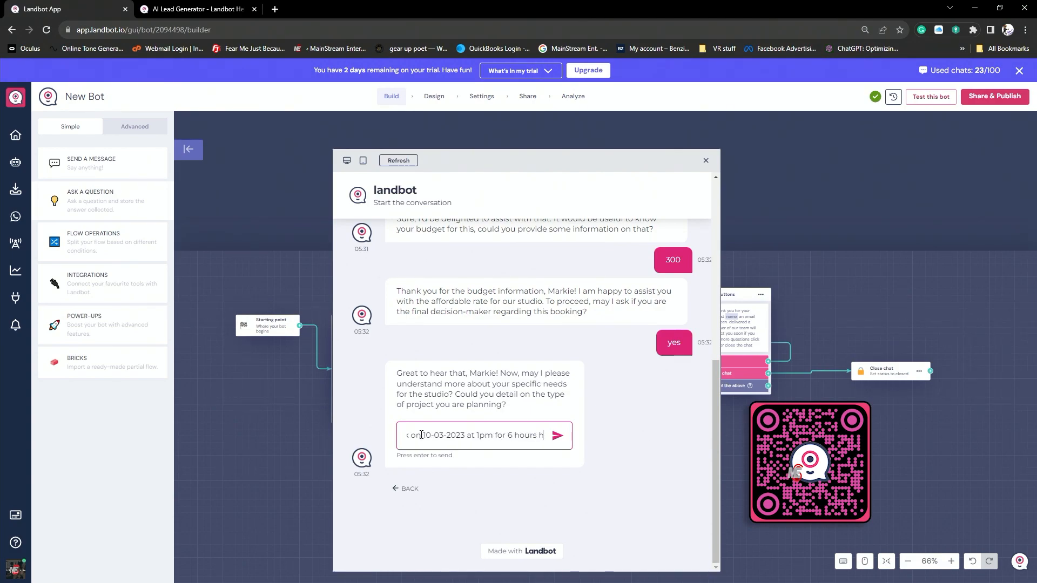
type("ow much would it cost")
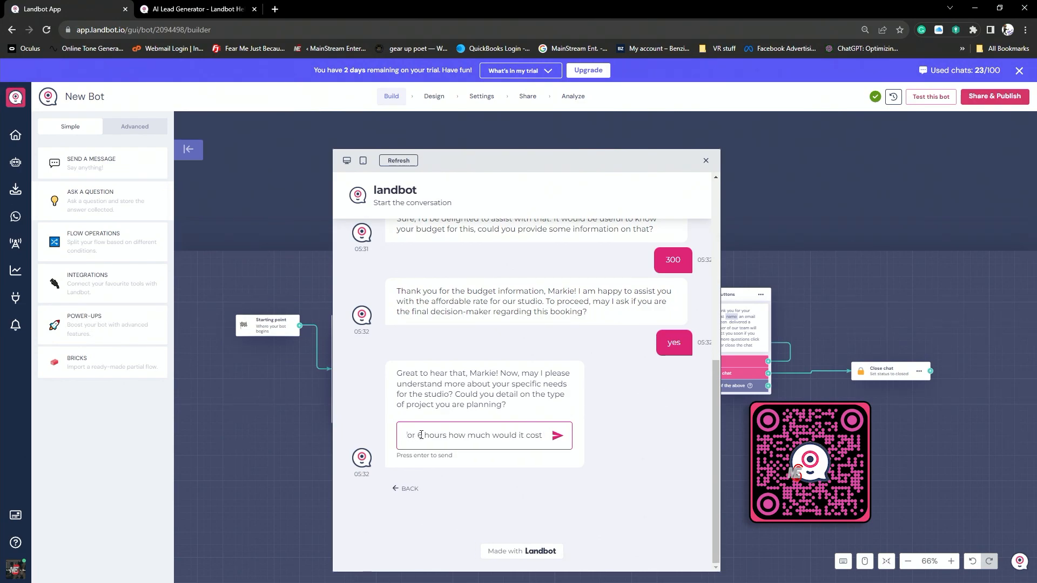
key("F11")
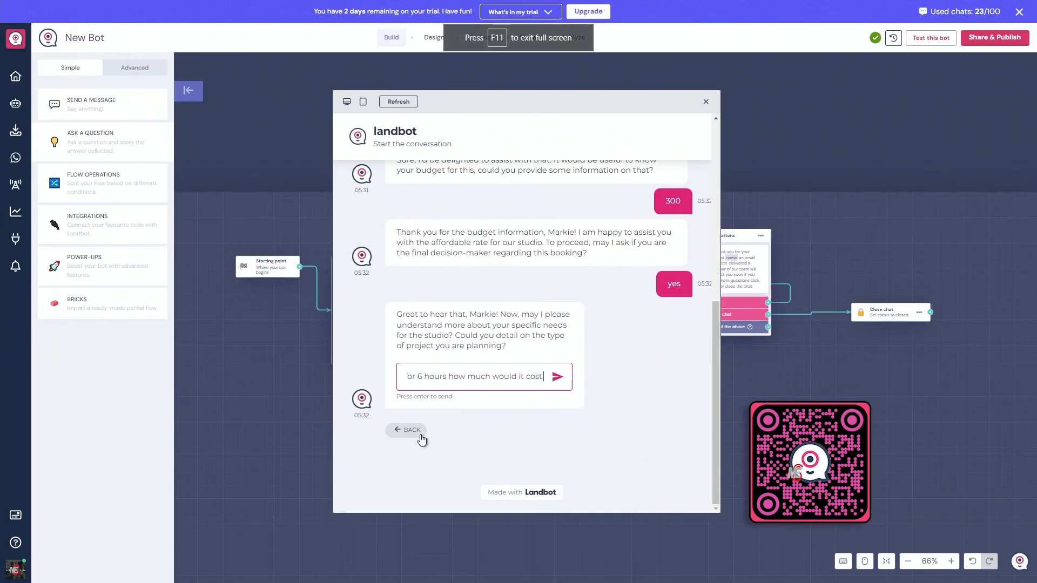
left_click(556, 378)
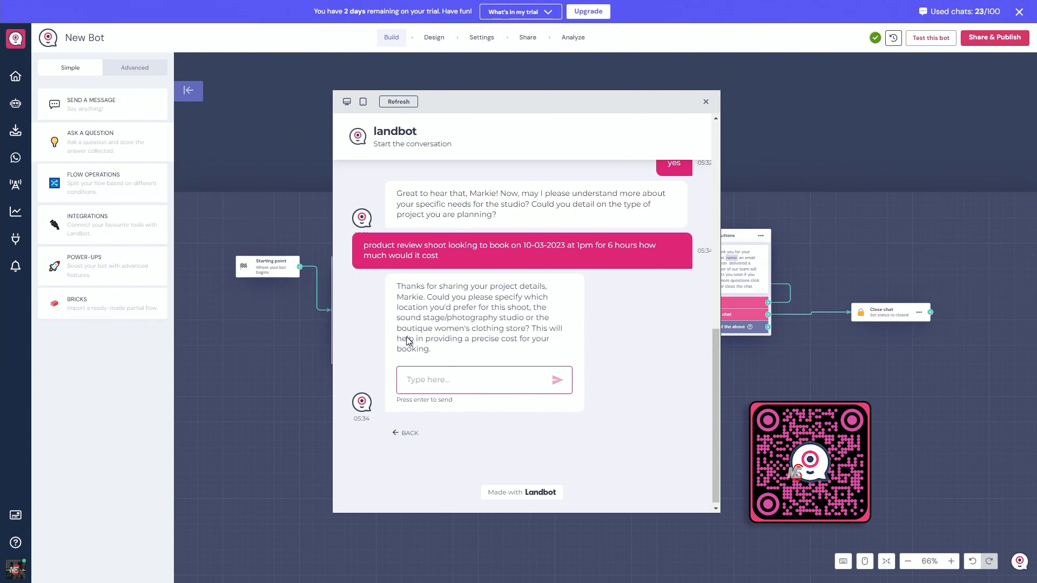
- Answer the assistant's question about the preferred location with "the sound stage"
type("the s")
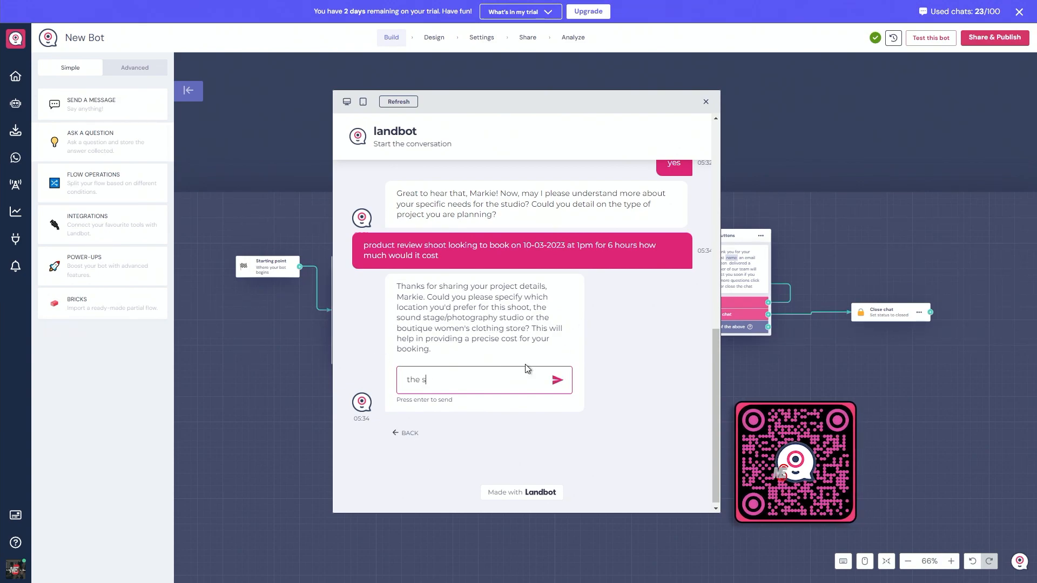
type("ound stage")
key("Return")
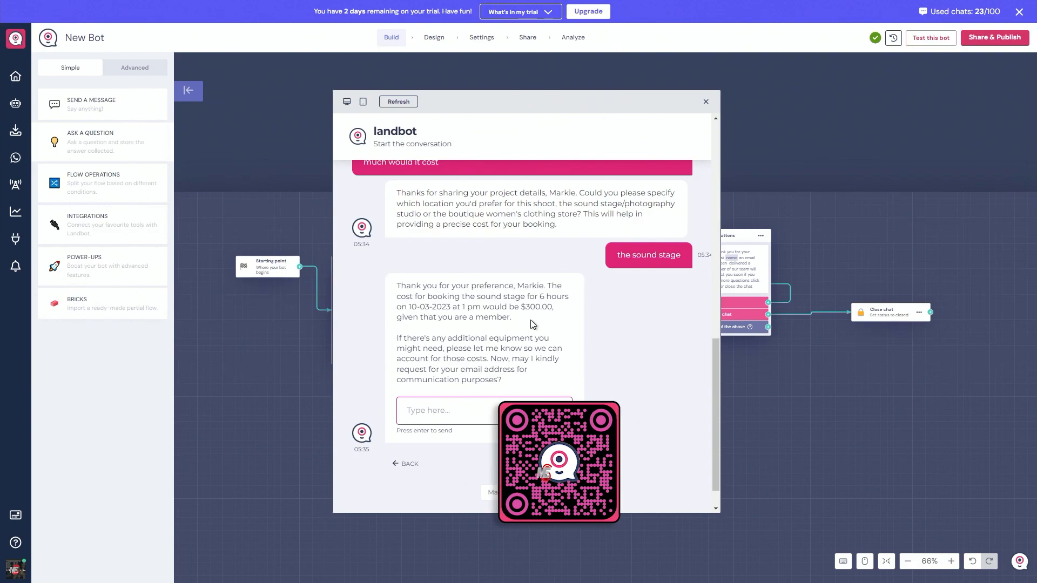
- Reply with "i would like to rent a camera for my shoot date what camera options do you have"
scroll(427, 342, "down", 1)
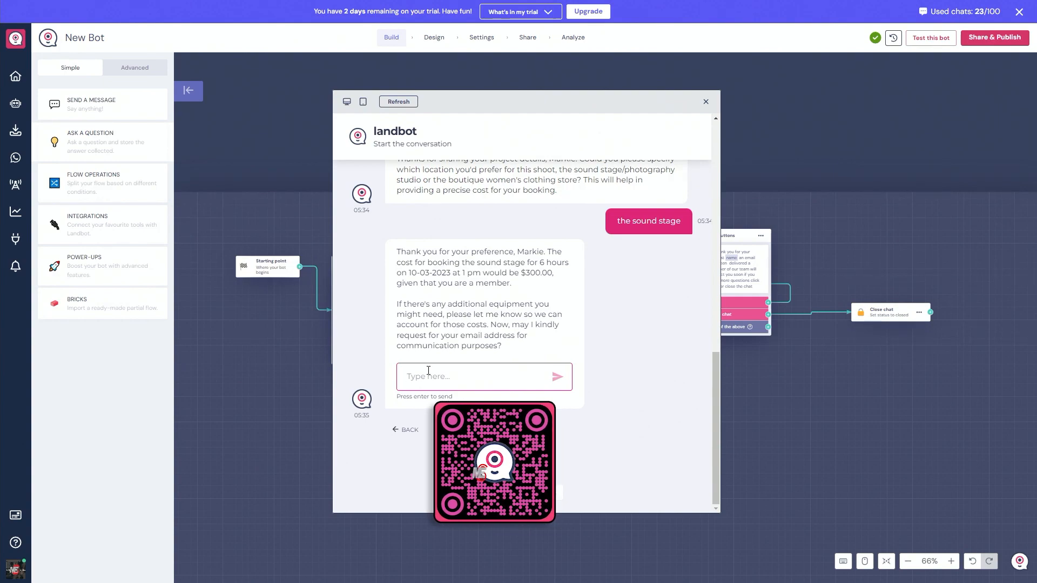
left_click(428, 370)
type("i would lk")
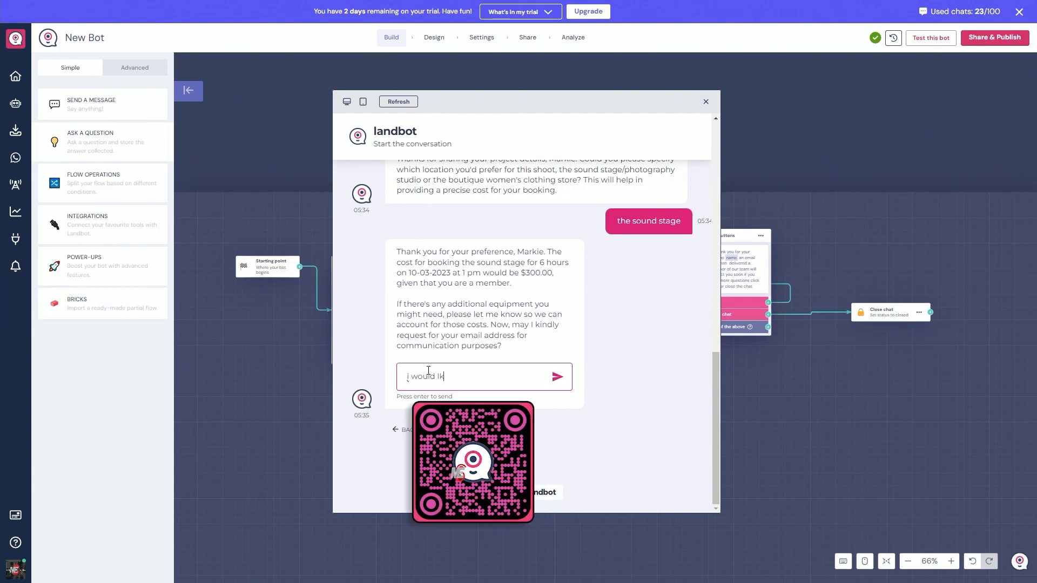
key("BackSpace")
type("ike to ren")
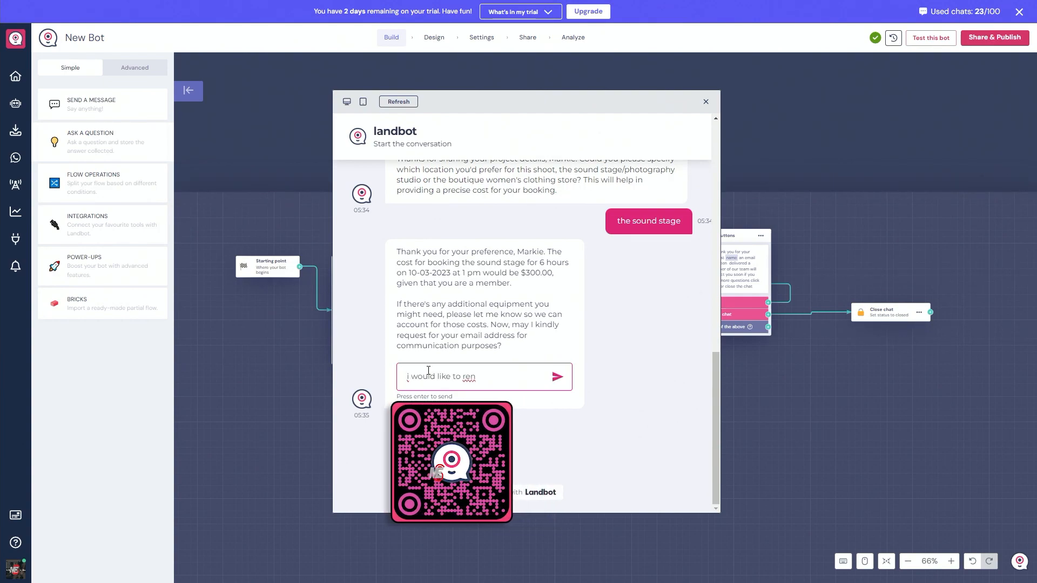
type("t a camera ")
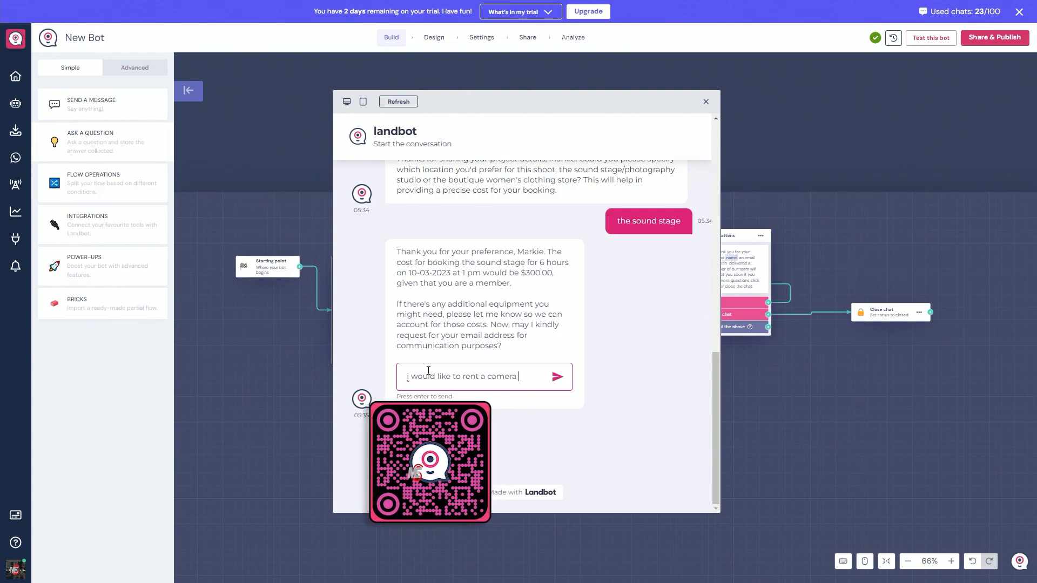
type("for my shoot")
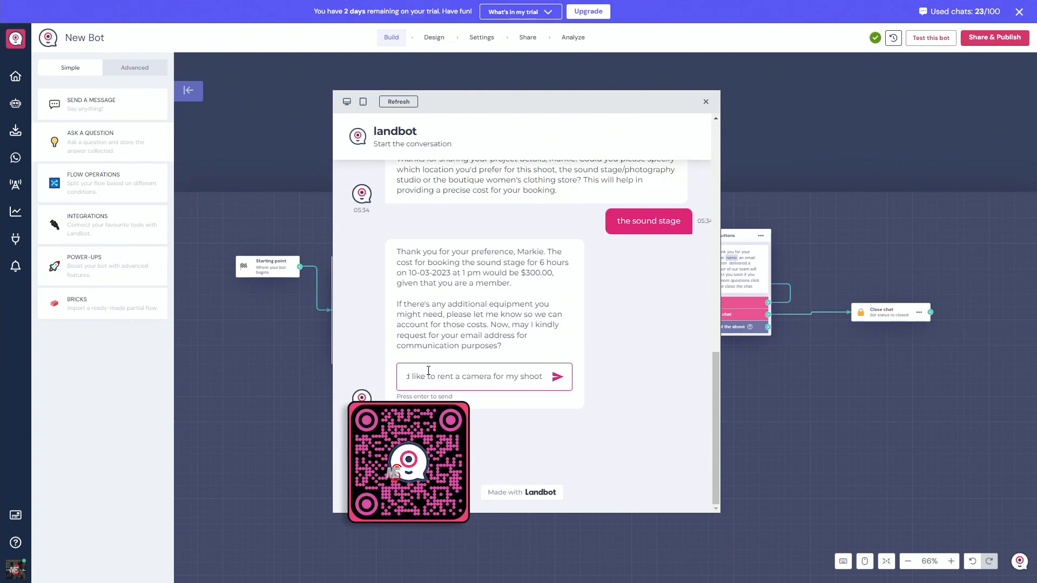
type(" date what camera")
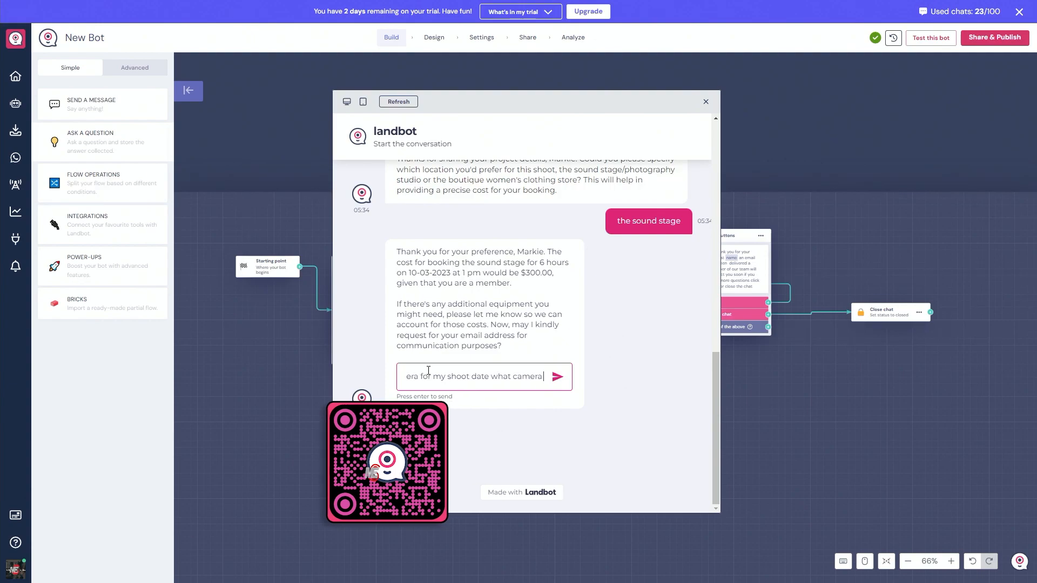
type(" options do you have")
key("Return")
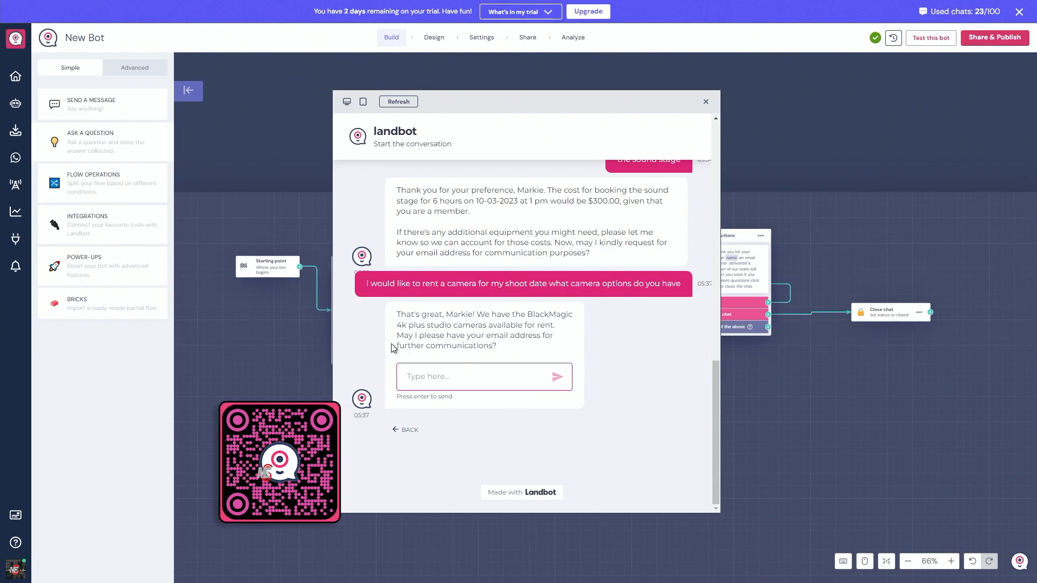
- Answer the assistant's contact request by sending the visitor's email address
left_click(440, 378)
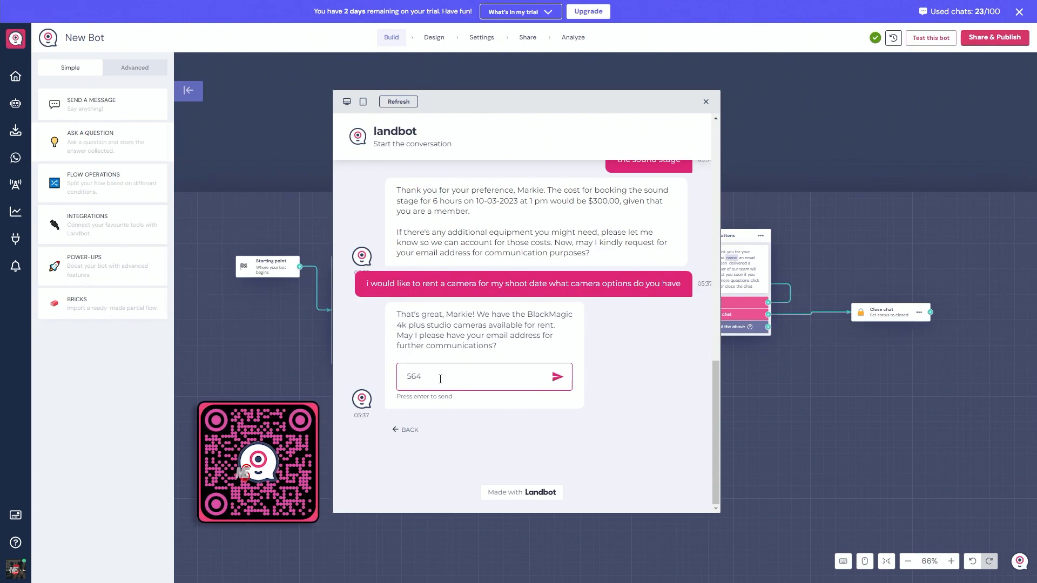
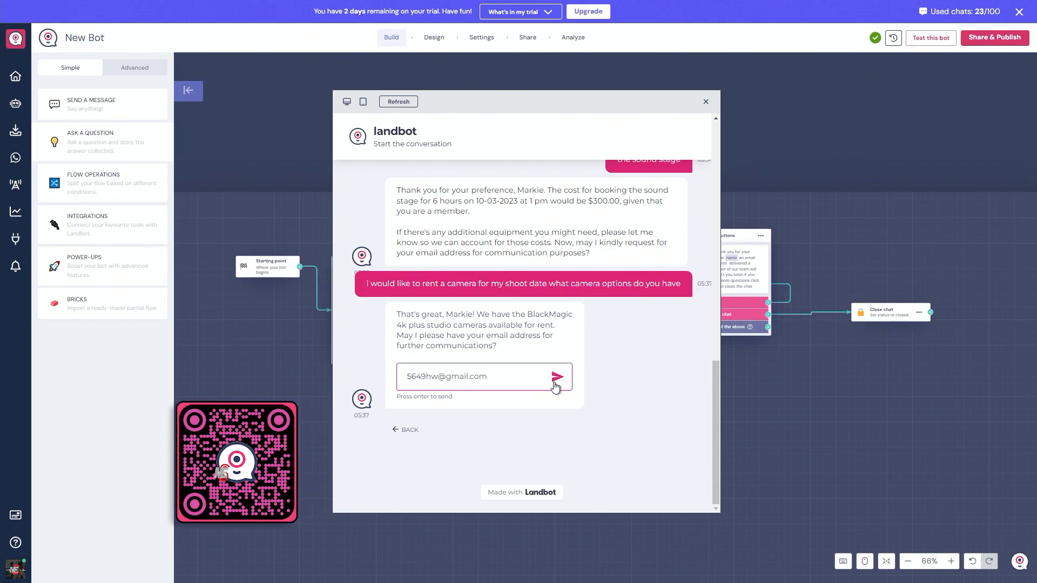
left_click(558, 377)
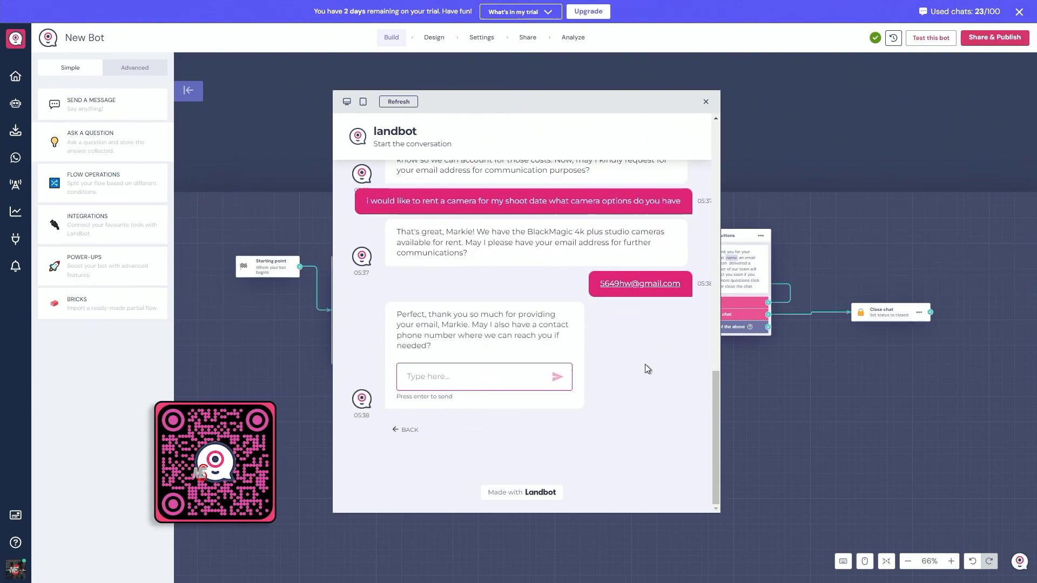
- Look back over the conversation so far and enter the visitor's phone number as the reply
scroll(581, 302, "up", 8)
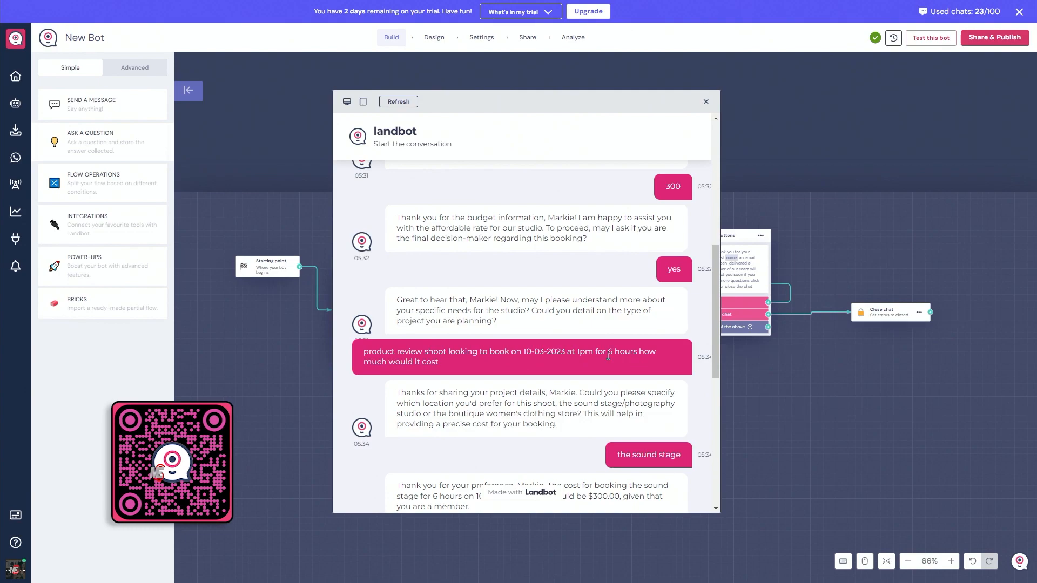
scroll(672, 190, "down", 4)
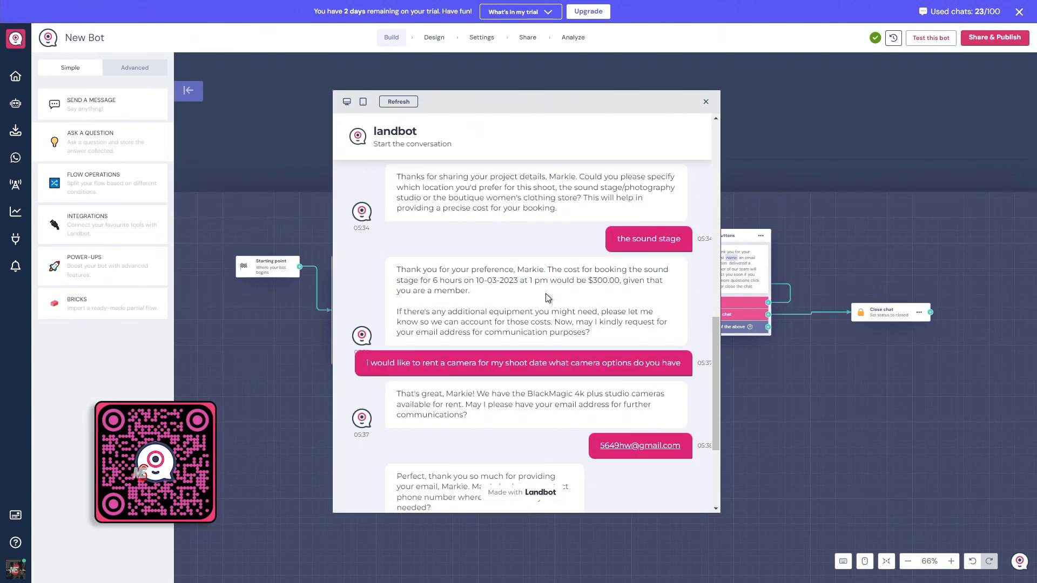
scroll(499, 305, "down", 2)
scroll(486, 270, "down", 1)
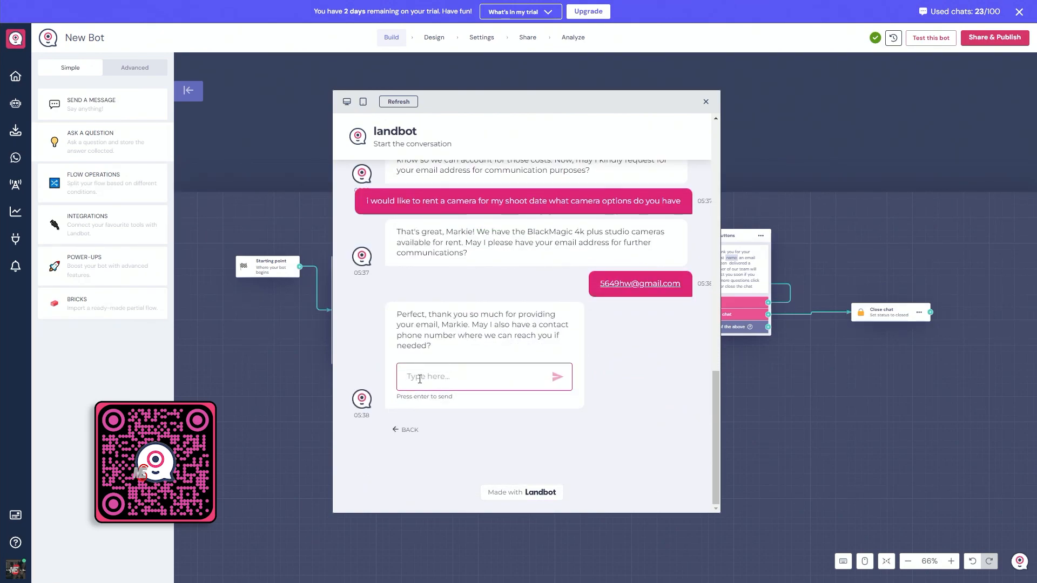
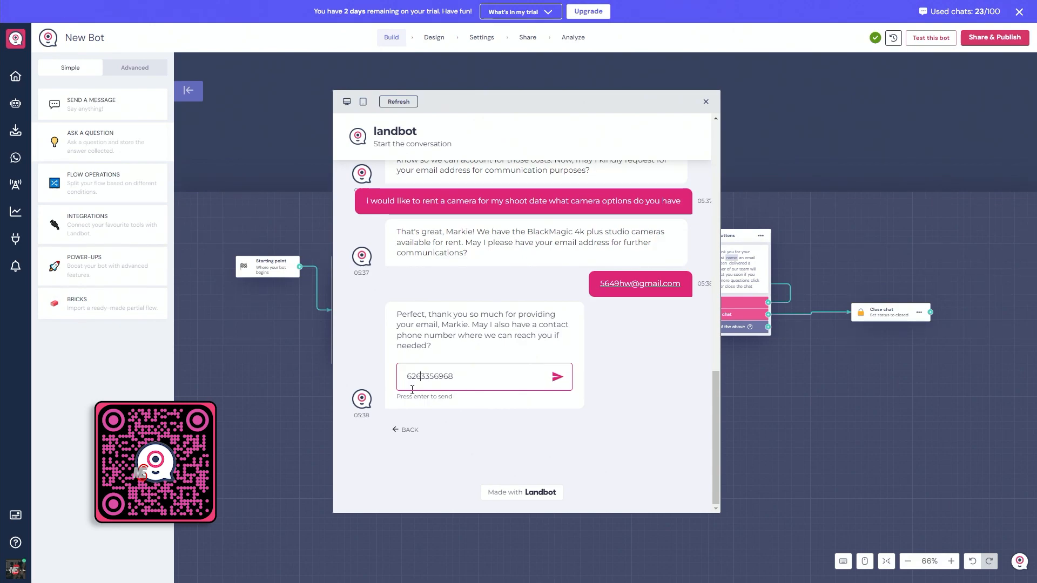
- Rework the phone number's separators and send it as plain digits without brackets or hyphens
key("Left")
key("Left")
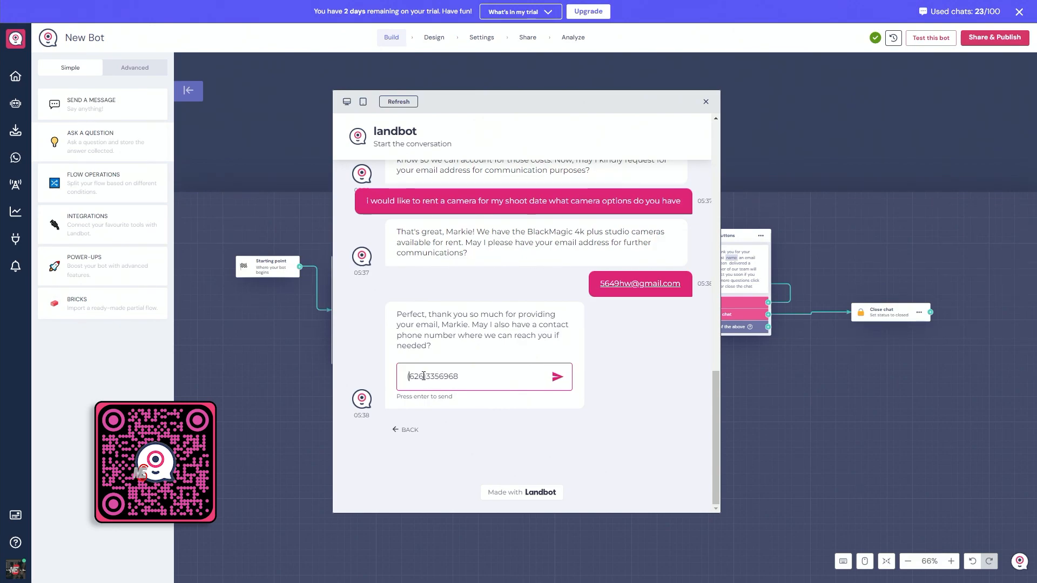
type("(")
key("Right")
key("Right")
key("Right")
key("Right")
type("-")
left_click(443, 377)
type("-")
left_click(427, 377)
key("BackSpace")
left_click(410, 376)
key("BackSpace")
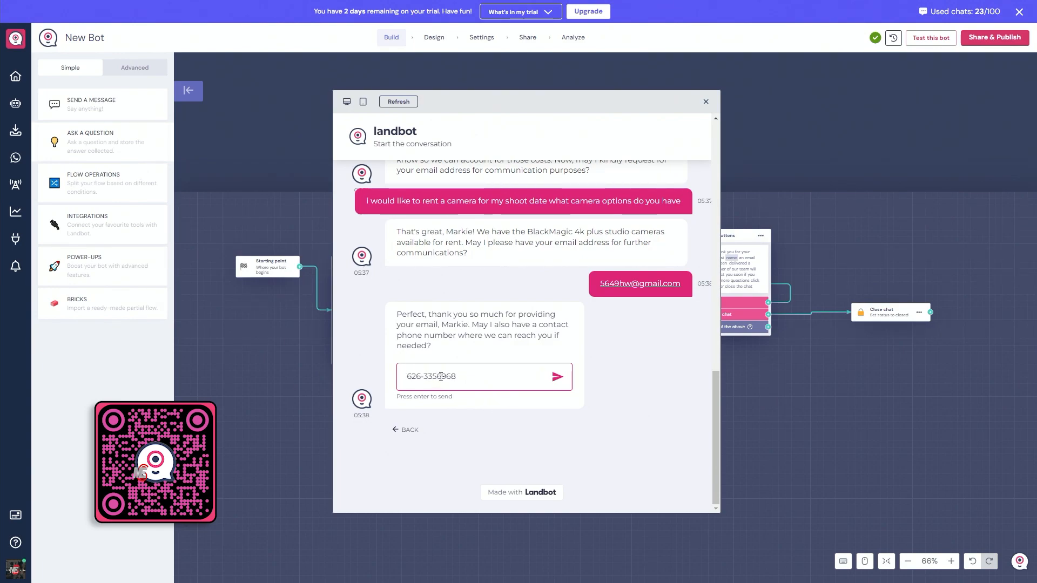
left_click(557, 376)
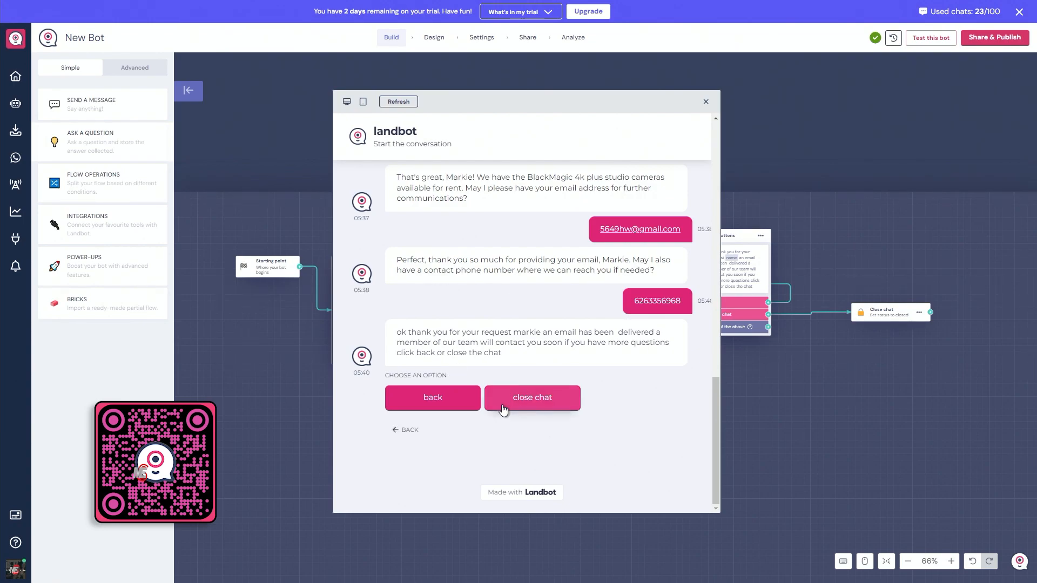
- Look over the finished test conversation, from the camera question to the closing options
scroll(507, 313, "up", 5)
scroll(507, 314, "down", 3)
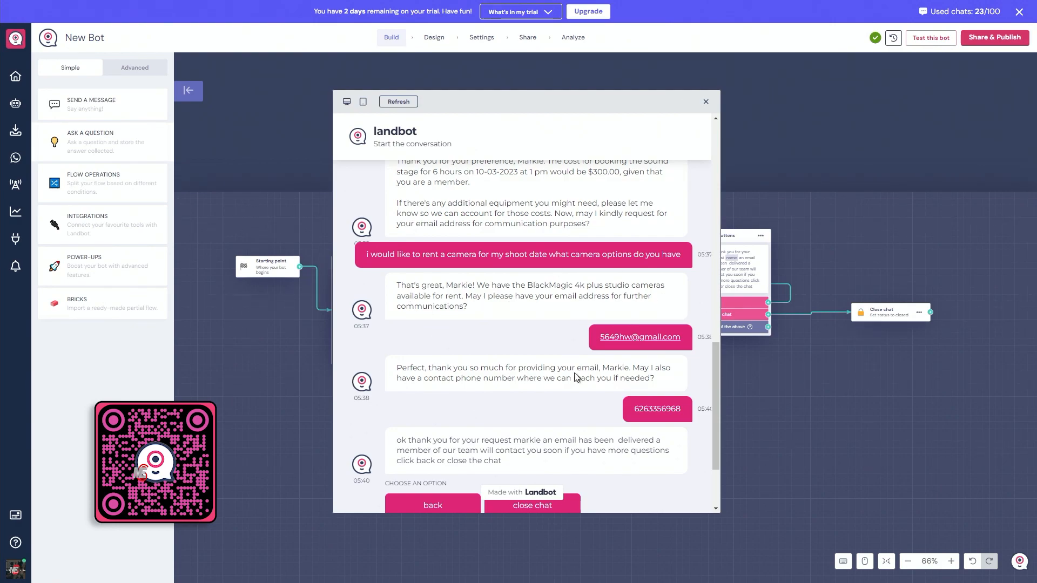
scroll(545, 387, "down", 2)
scroll(540, 395, "up", 1)
scroll(684, 432, "down", 1)
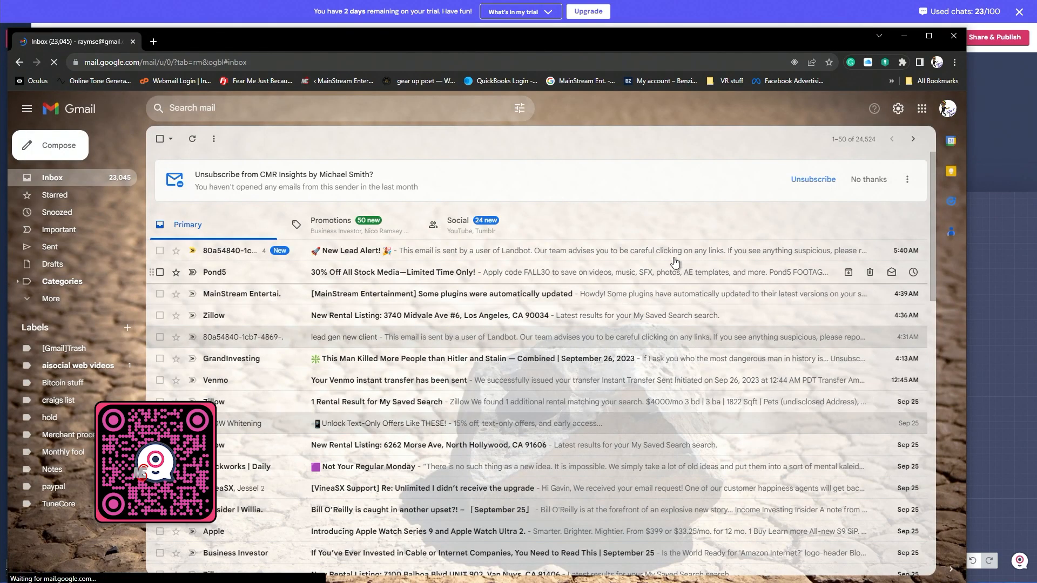
- Switch to Gmail, open the "New Lead Alert!" email from Landbot and examine the captured lead details
left_click(351, 255)
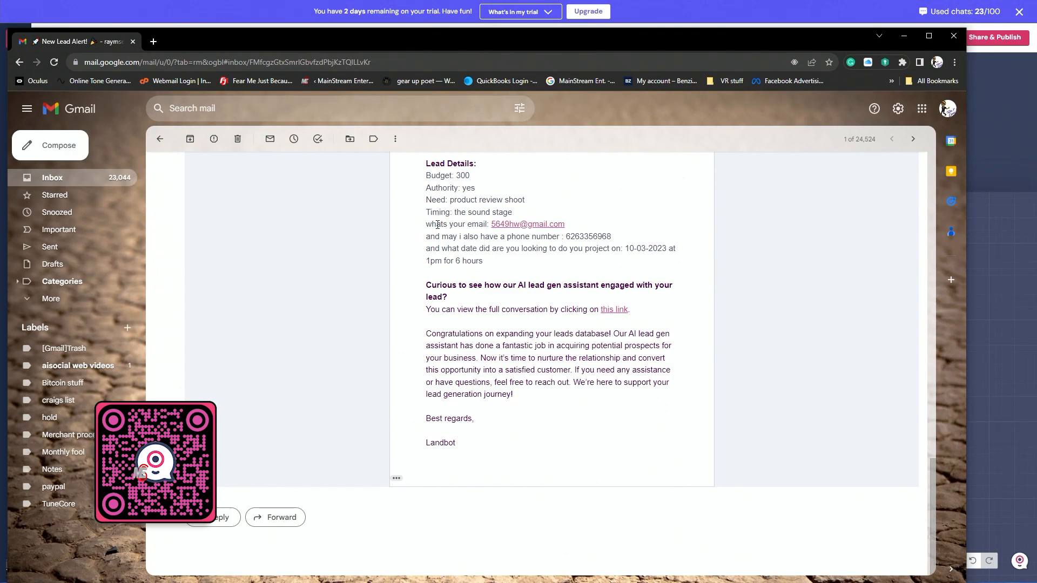
scroll(532, 275, "up", 2)
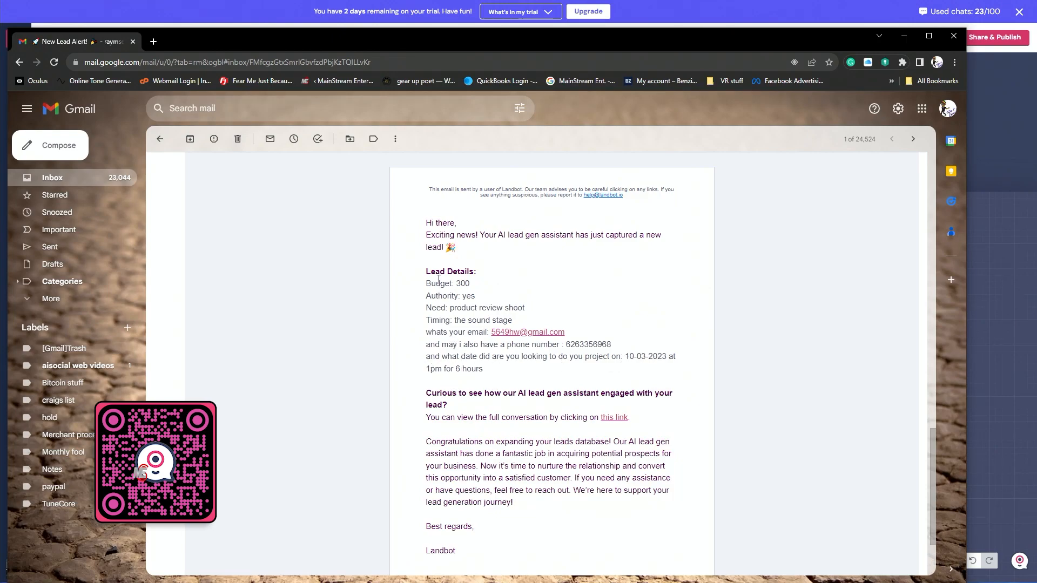
scroll(443, 322, "down", 1)
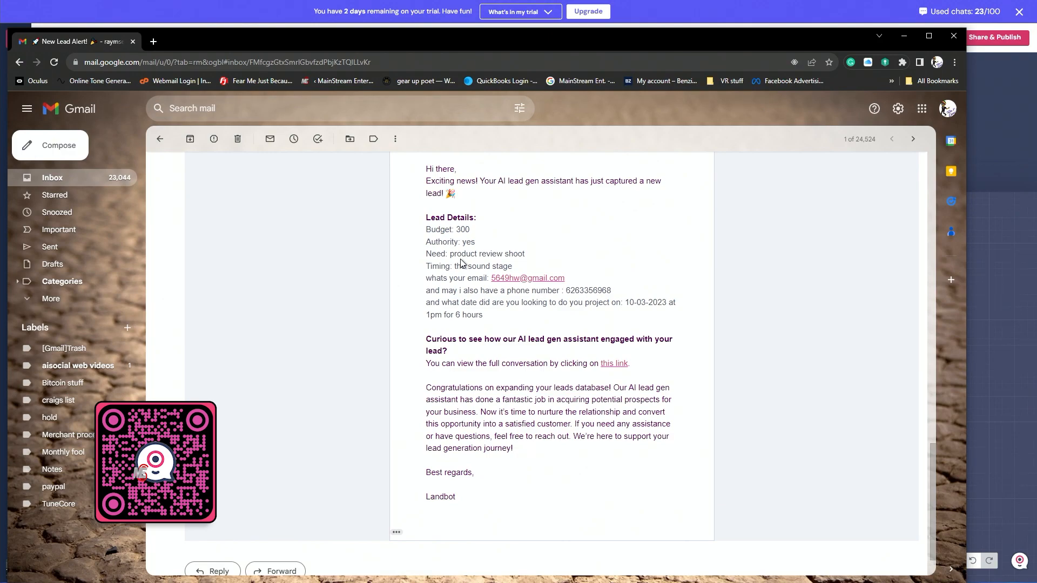
scroll(461, 264, "up", 2)
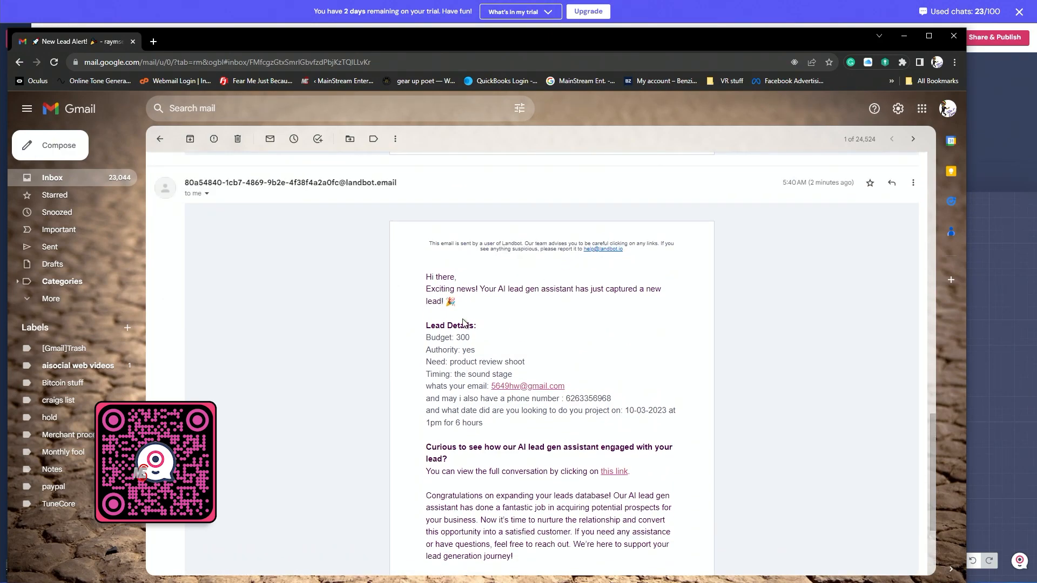
scroll(459, 376, "down", 2)
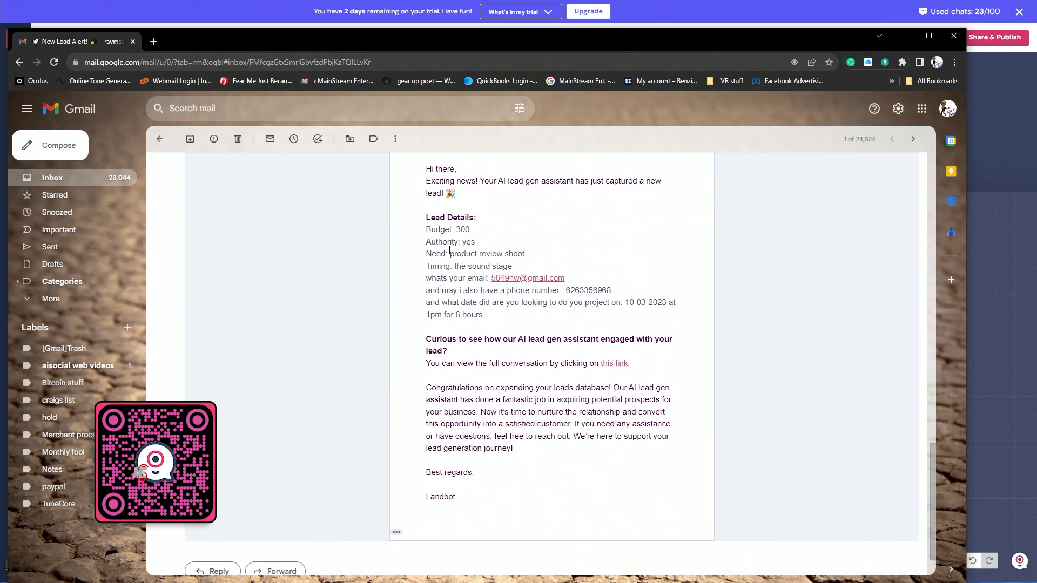